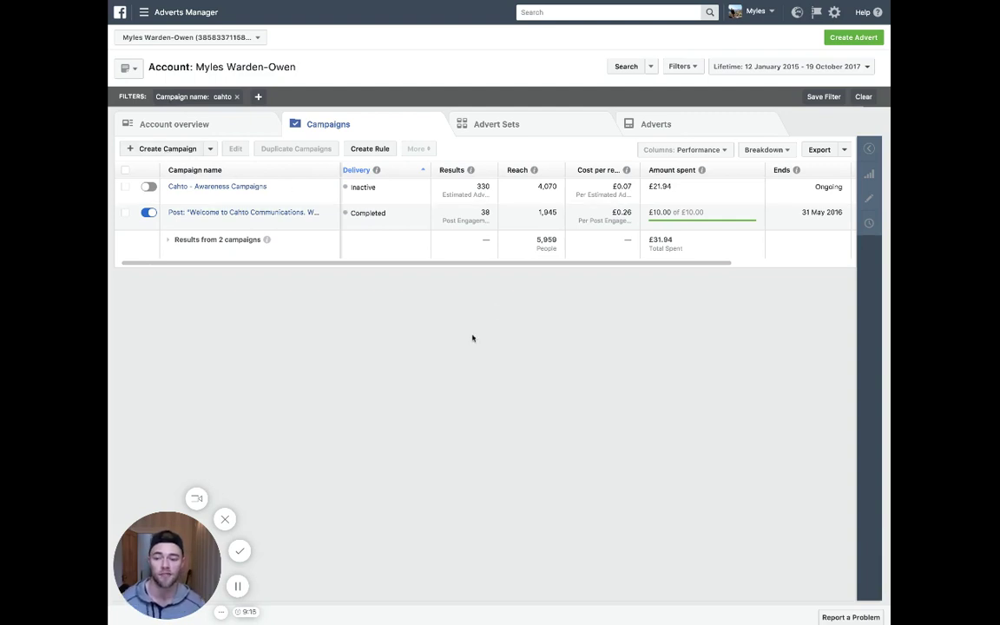
left_click(143, 12)
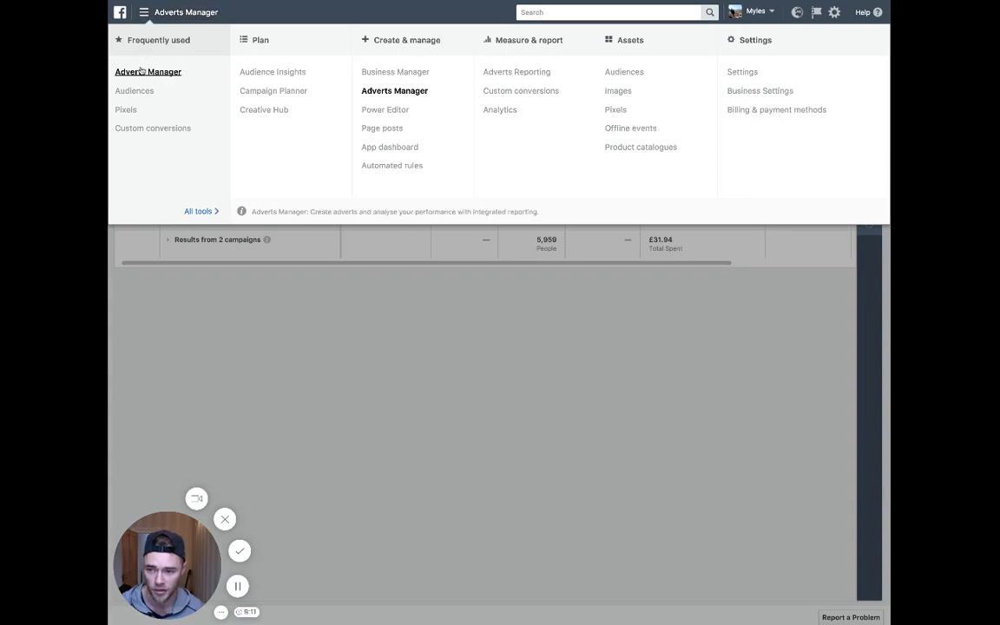
left_click(313, 347)
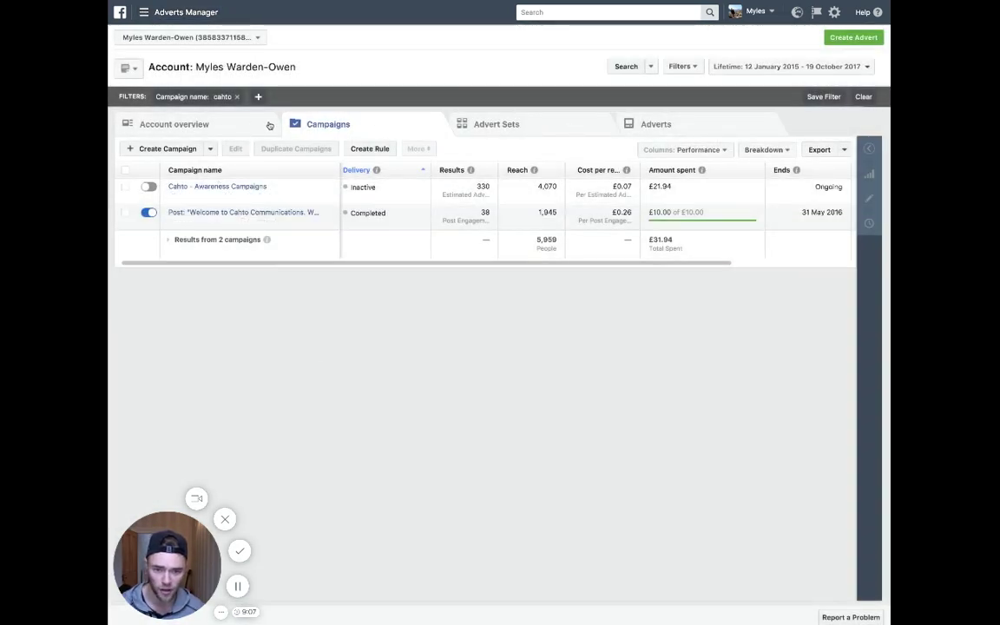
Start a new campaign from scratch instead of continuing the saved draft, and choose Conversions as its marketing objective.
left_click(168, 149)
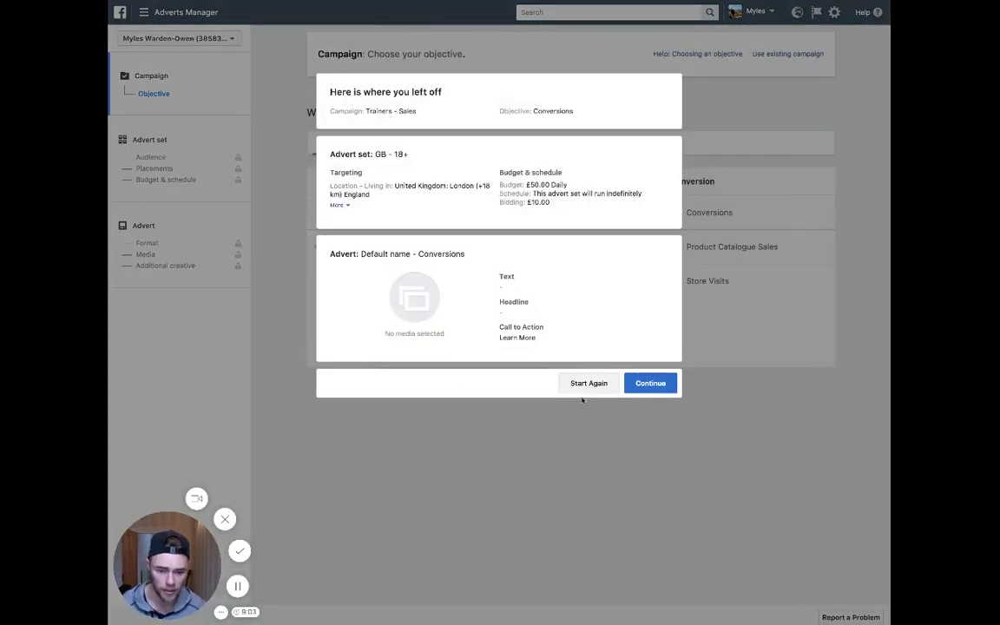
left_click(591, 383)
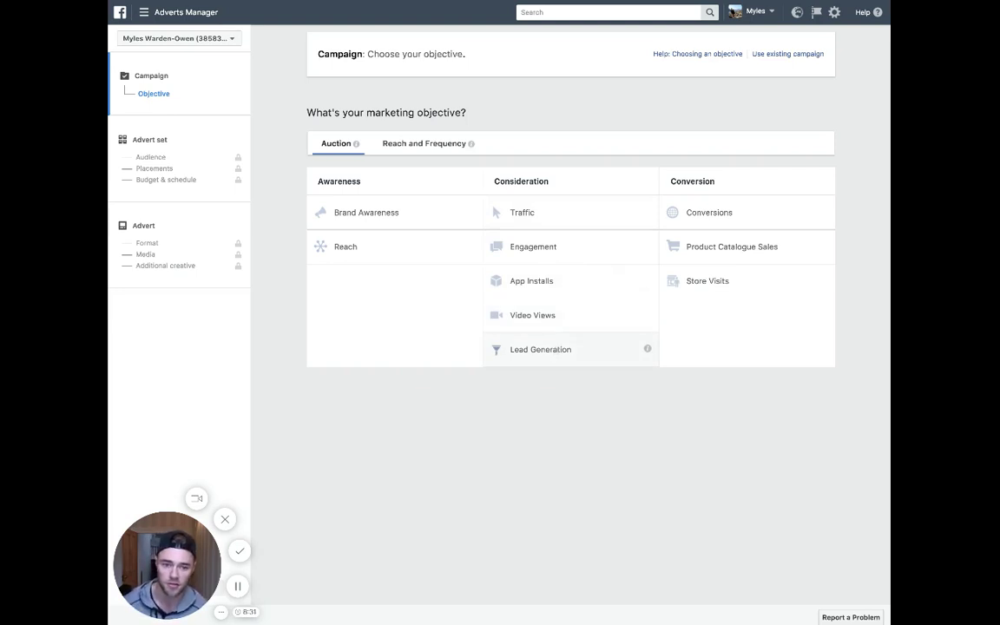
left_click(738, 213)
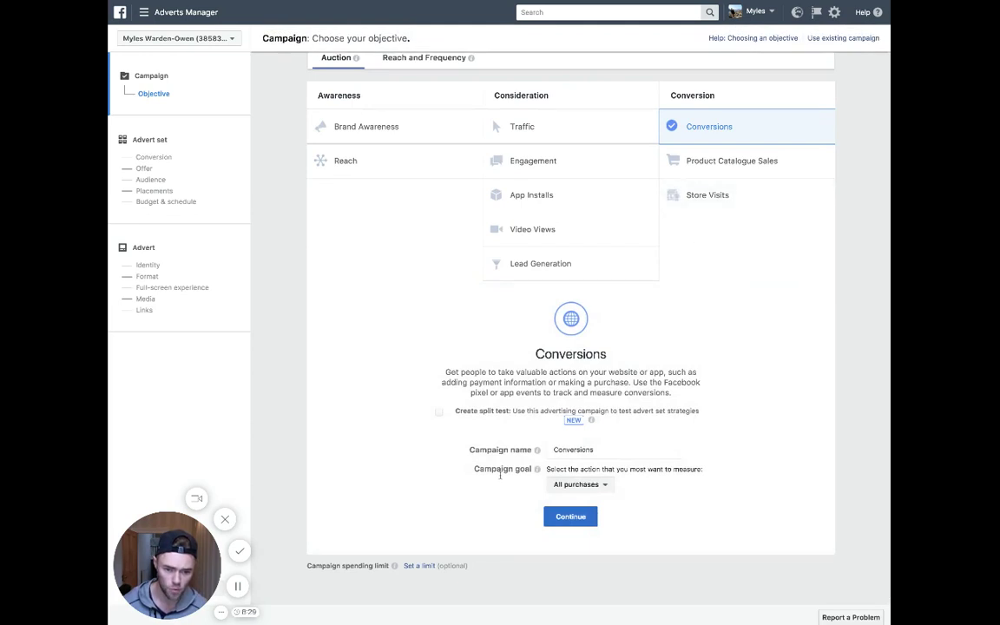
Name the campaign "Trainers - Sales. Conversion Obj." and continue to the advert set settings.
double_click(576, 450)
type("T")
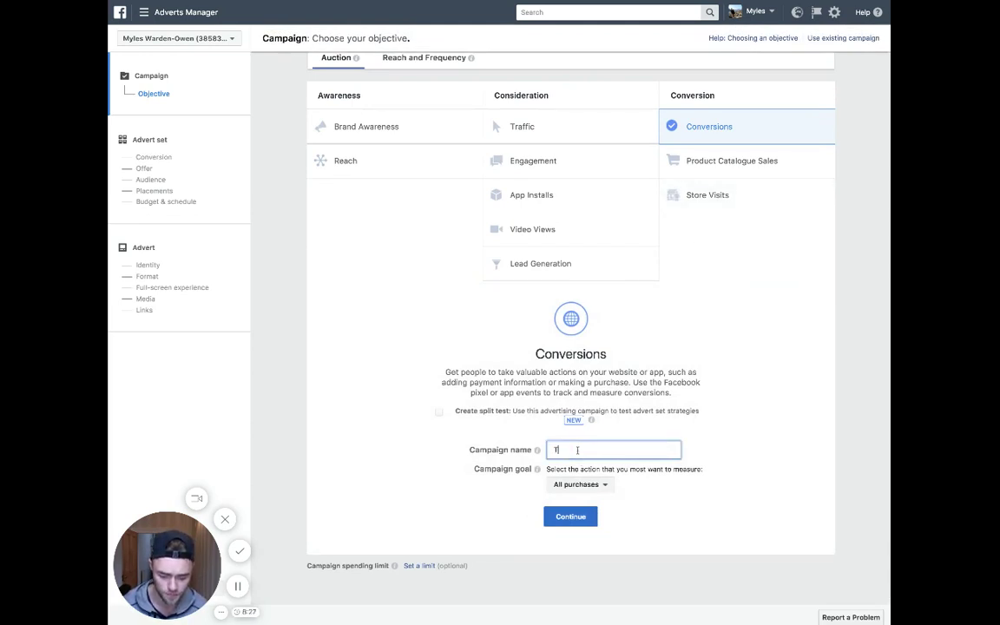
type("rainers - S")
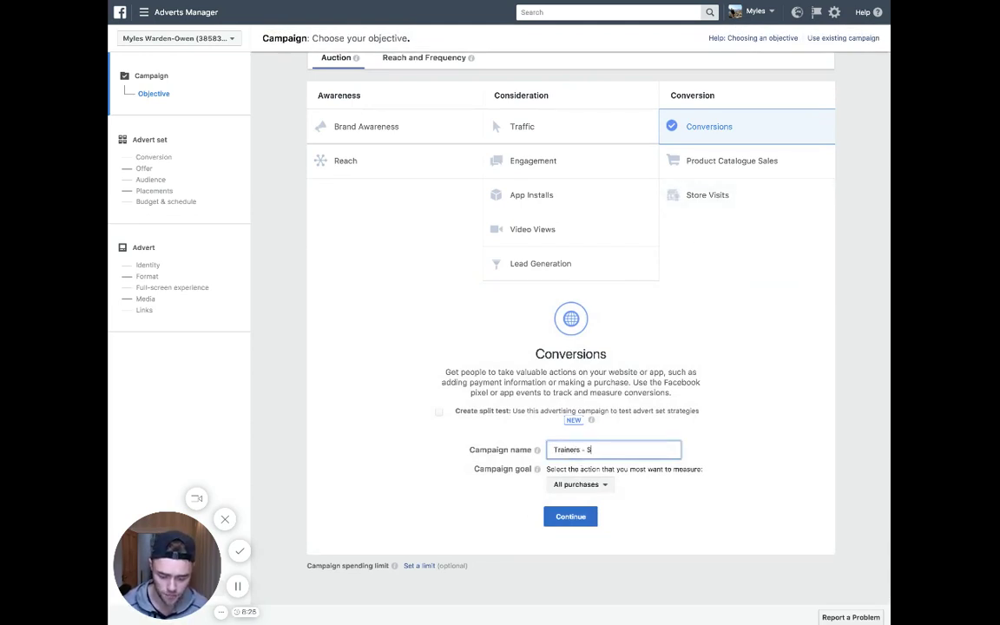
type("ales. Conversions")
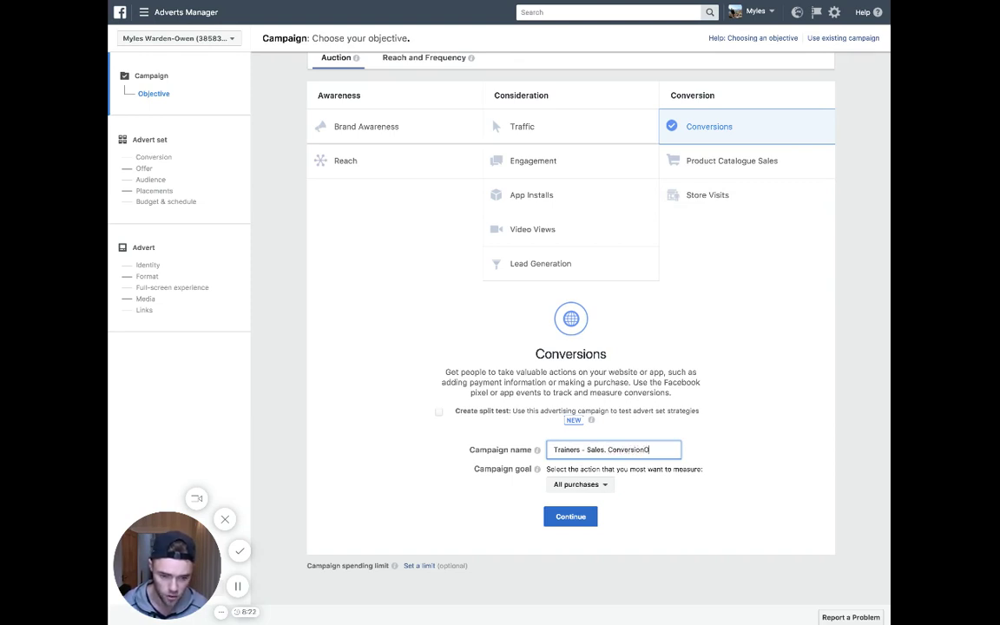
key("BackSpace")
type("Obj.")
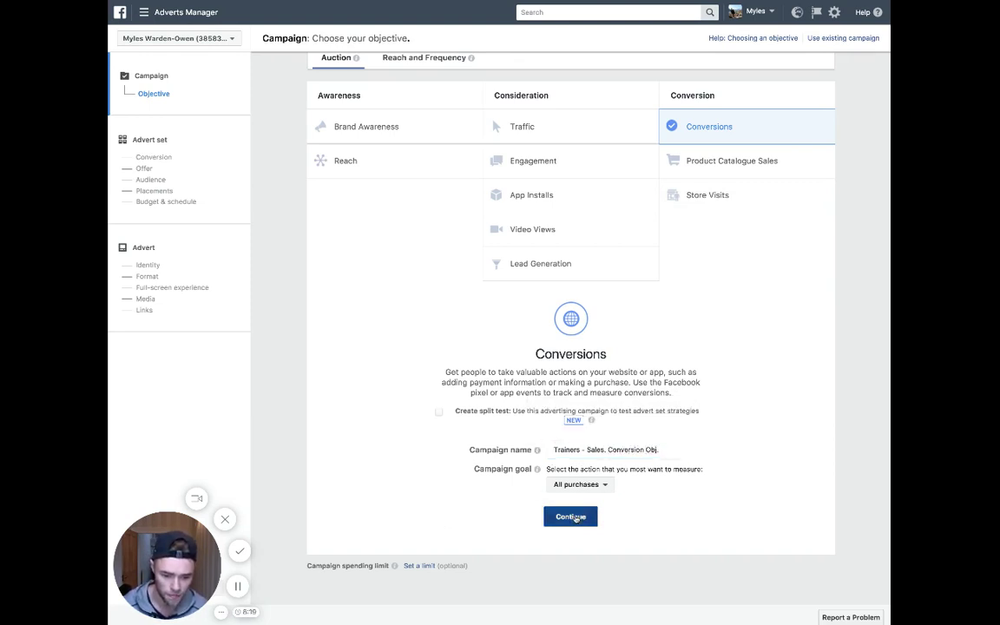
left_click(573, 516)
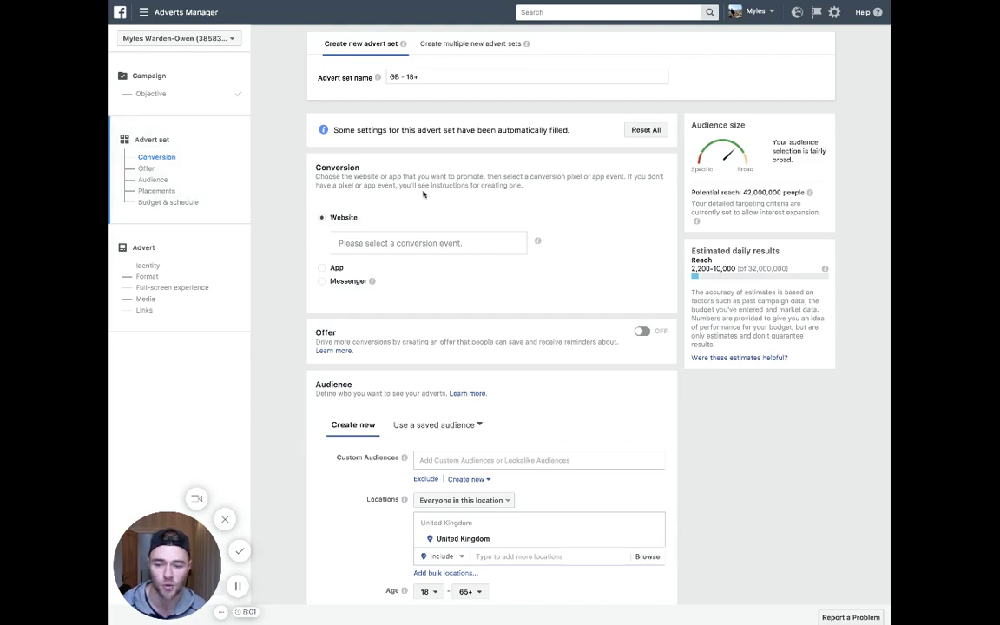
Choose Purchase as the website conversion event for the advert set.
left_click(350, 242)
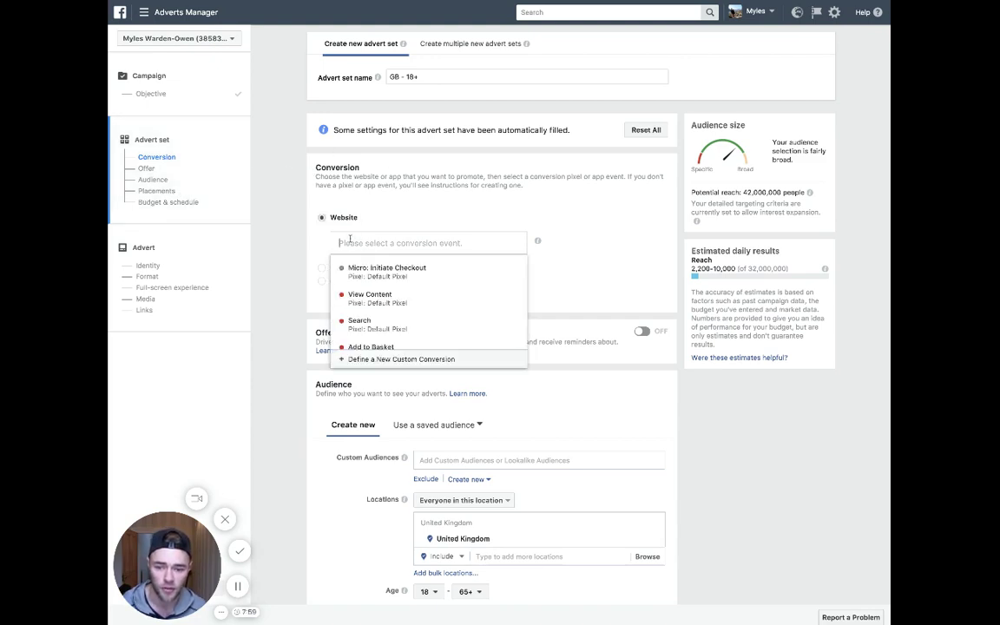
scroll(379, 302, "down", 4)
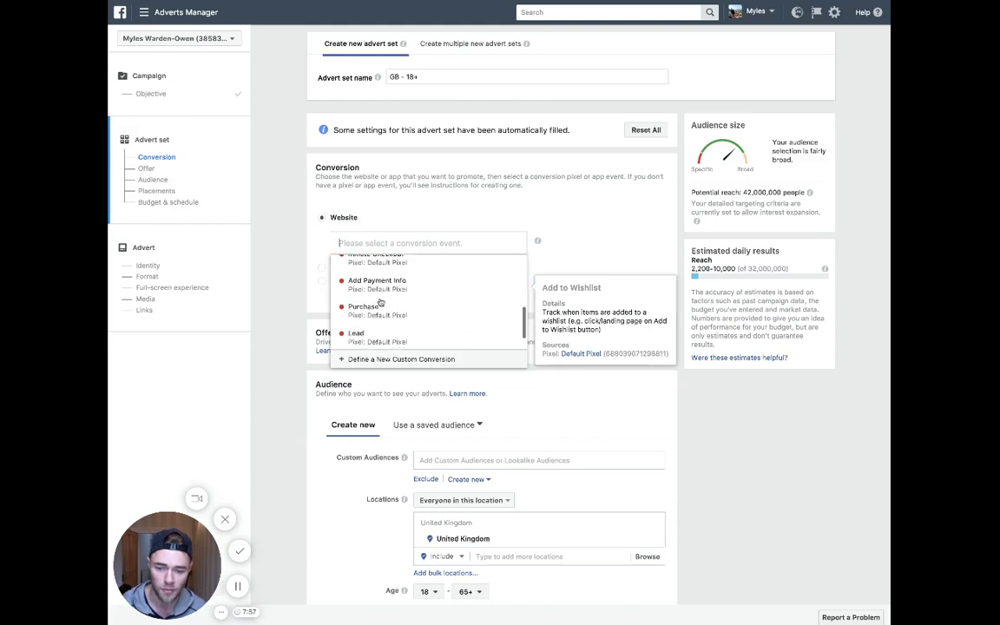
left_click(379, 305)
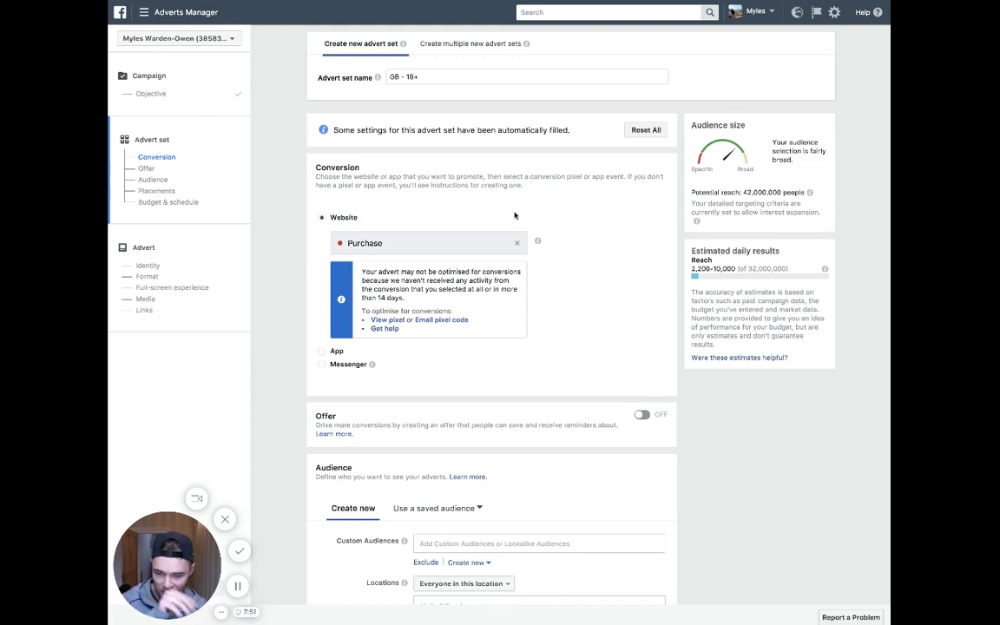
Apply the saved audience "Male. 25-40. London. Interests: ASOS. Topman. BooHoo. Sports: Rugby + Football" to the advert set.
scroll(516, 190, "down", 3)
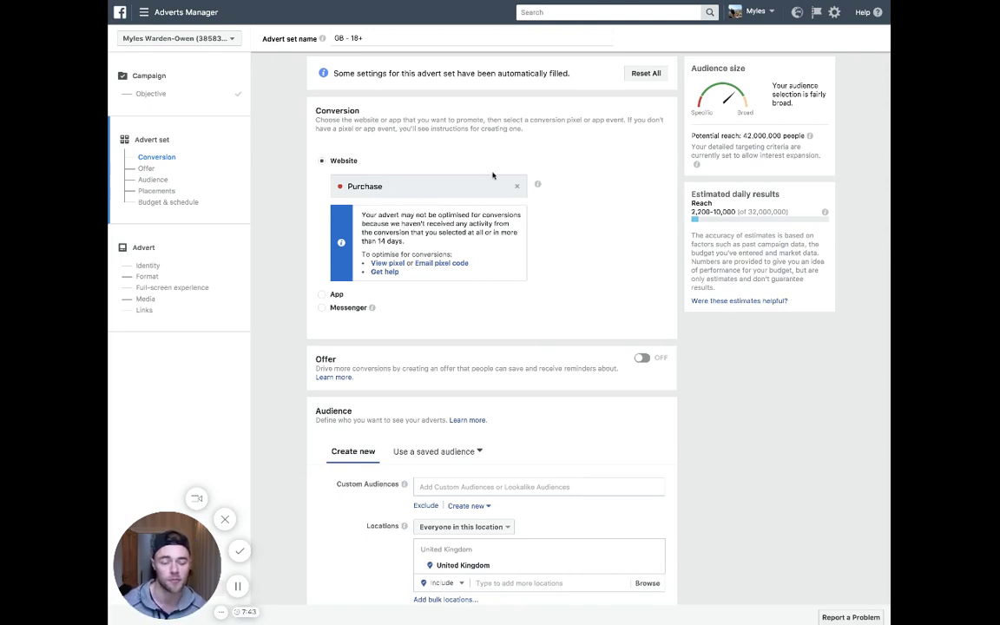
scroll(492, 176, "down", 5)
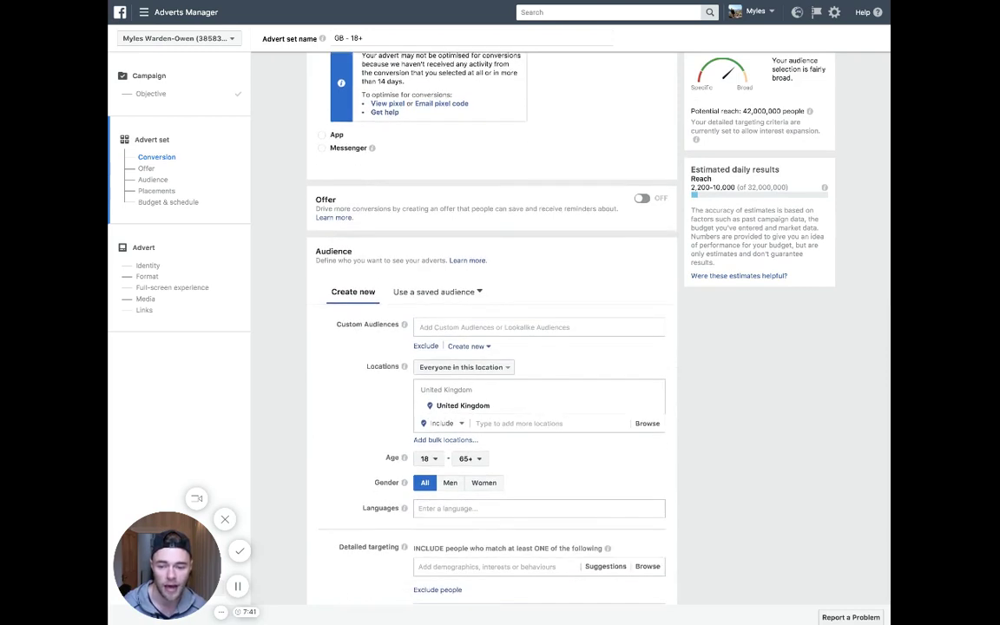
scroll(477, 216, "down", 2)
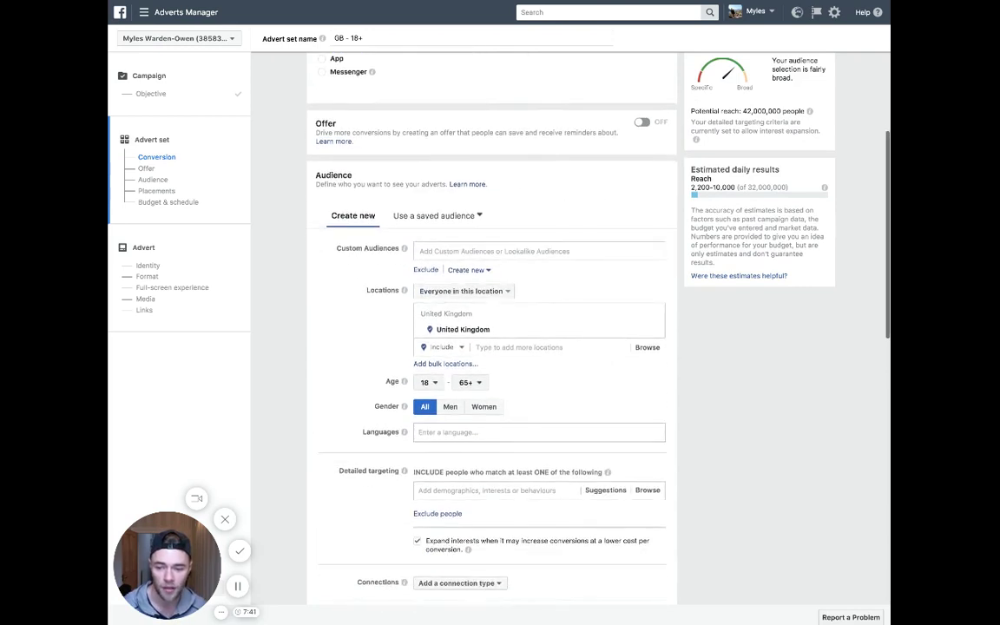
left_click(477, 216)
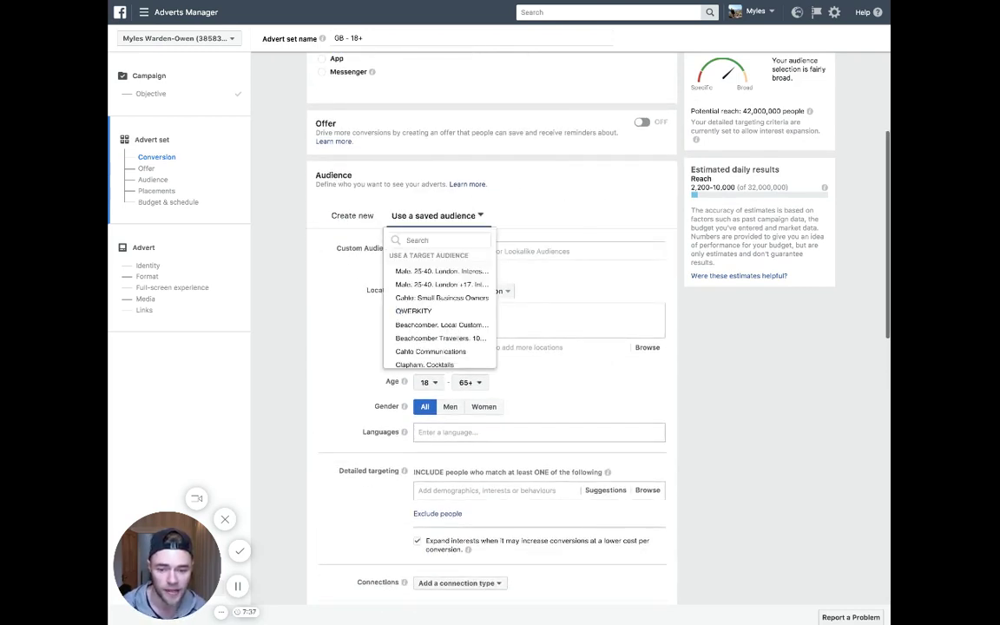
left_click(442, 271)
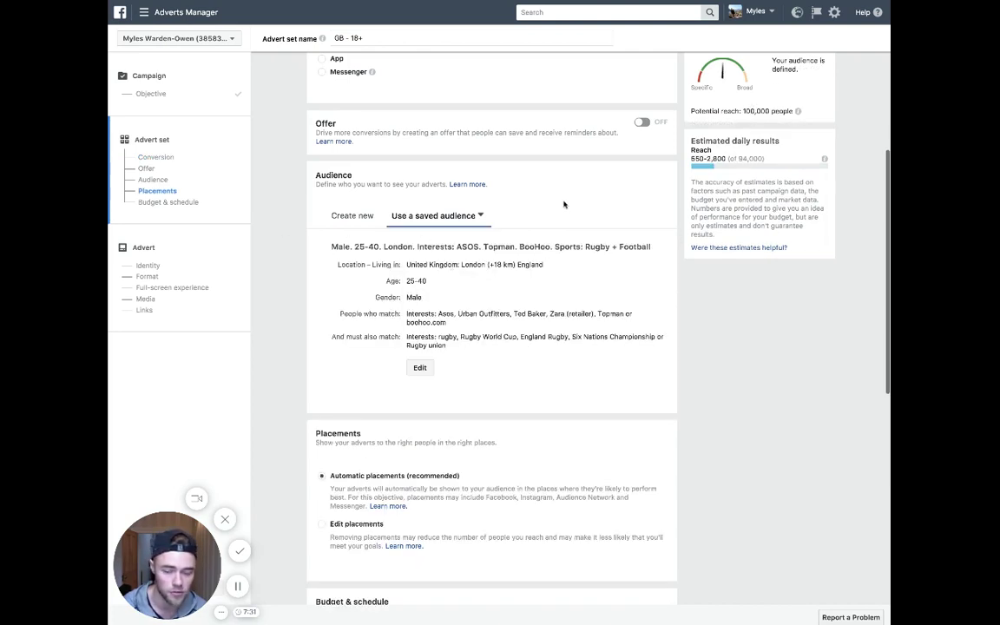
left_click_drag(333, 248, 646, 247)
left_click(621, 247)
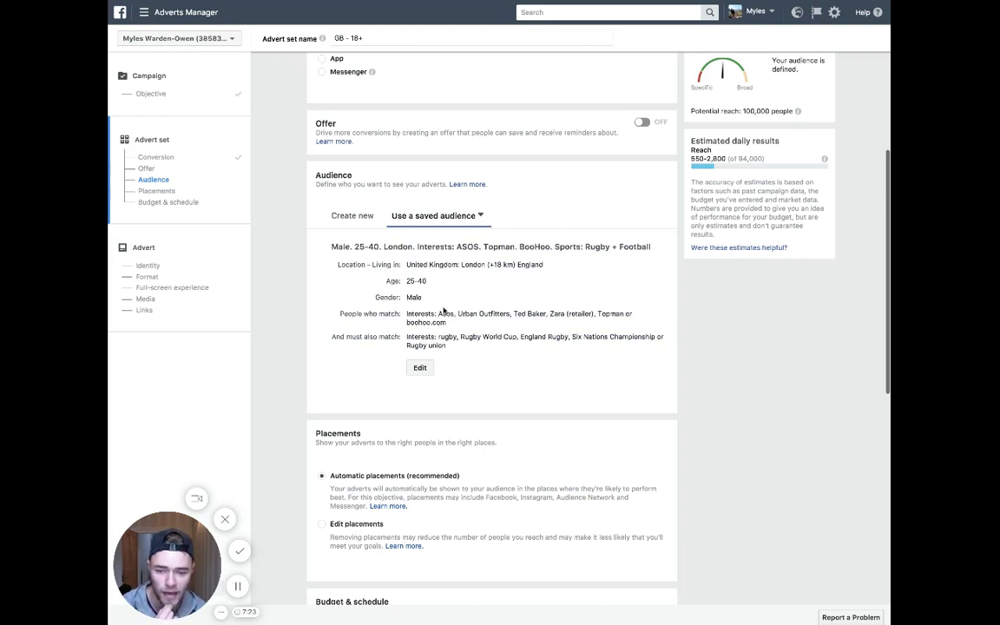
left_click(206, 12)
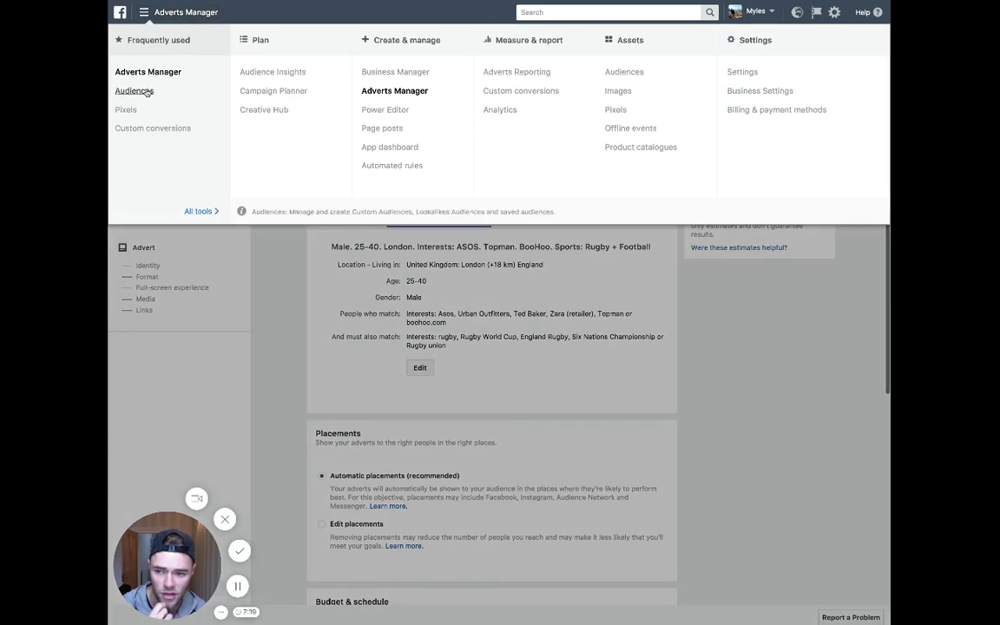
left_click(438, 327)
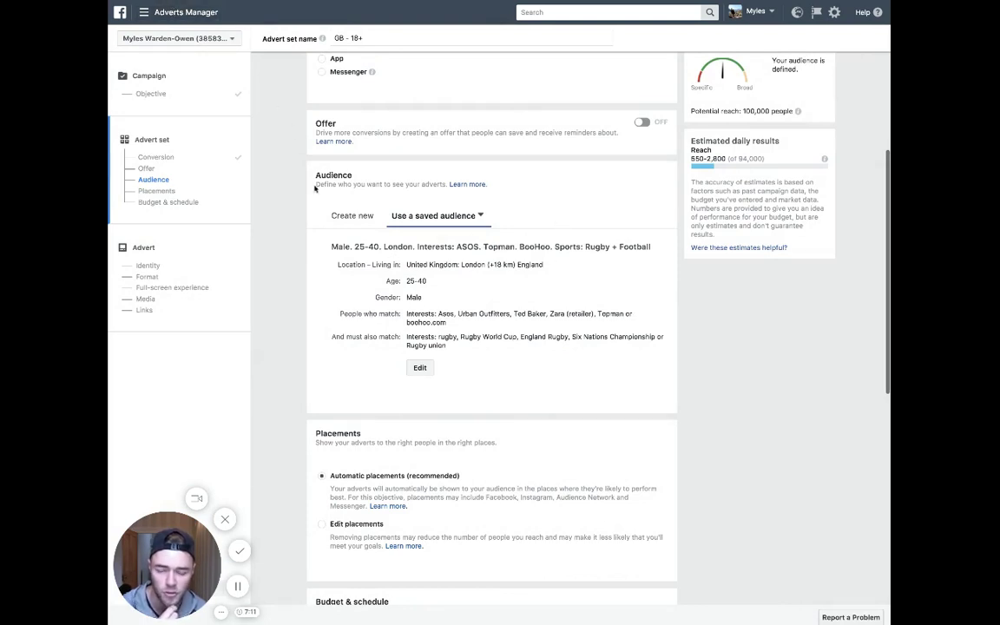
Switch to Edit placements to review the available platforms, and return to Automatic placements.
scroll(520, 301, "down", 5)
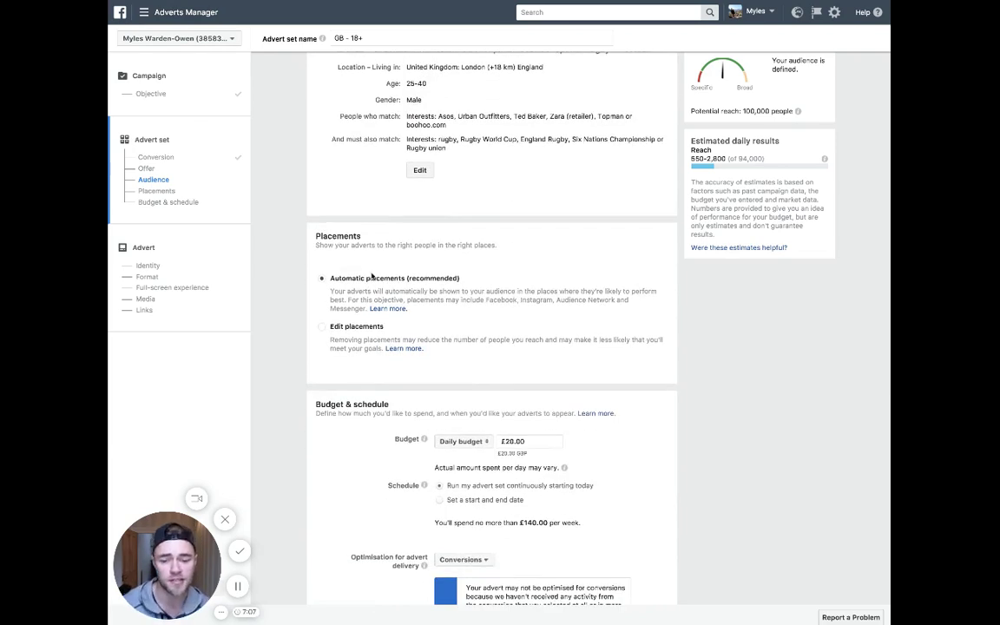
scroll(364, 273, "down", 2)
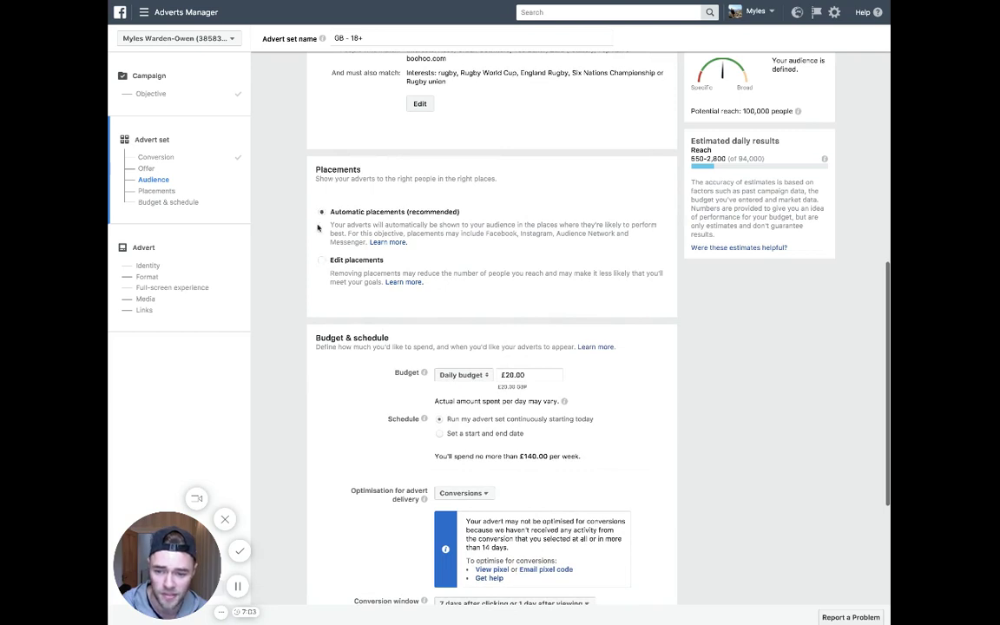
left_click(321, 261)
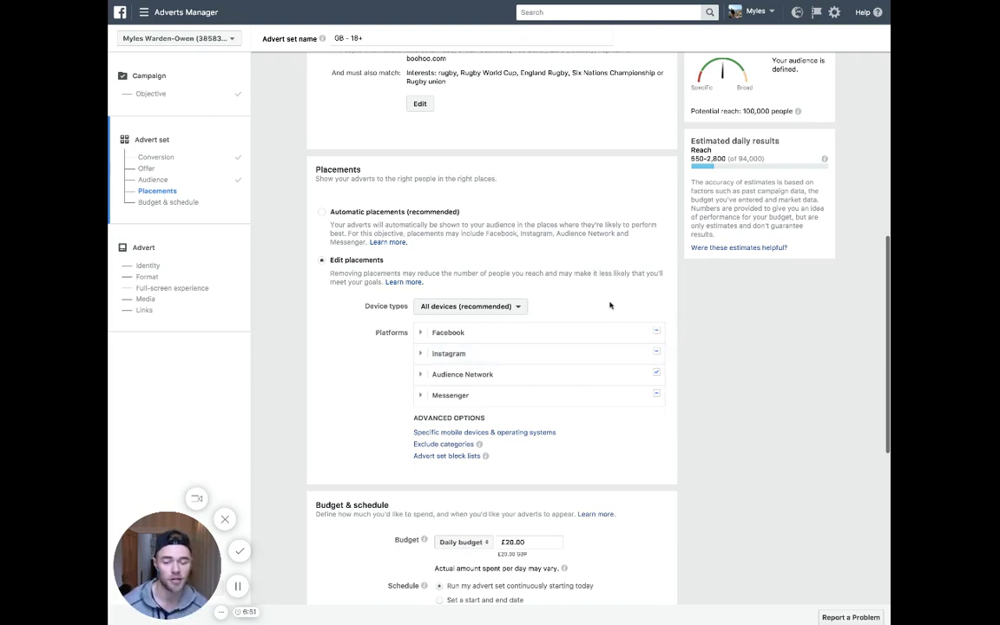
mouse_move(415, 370)
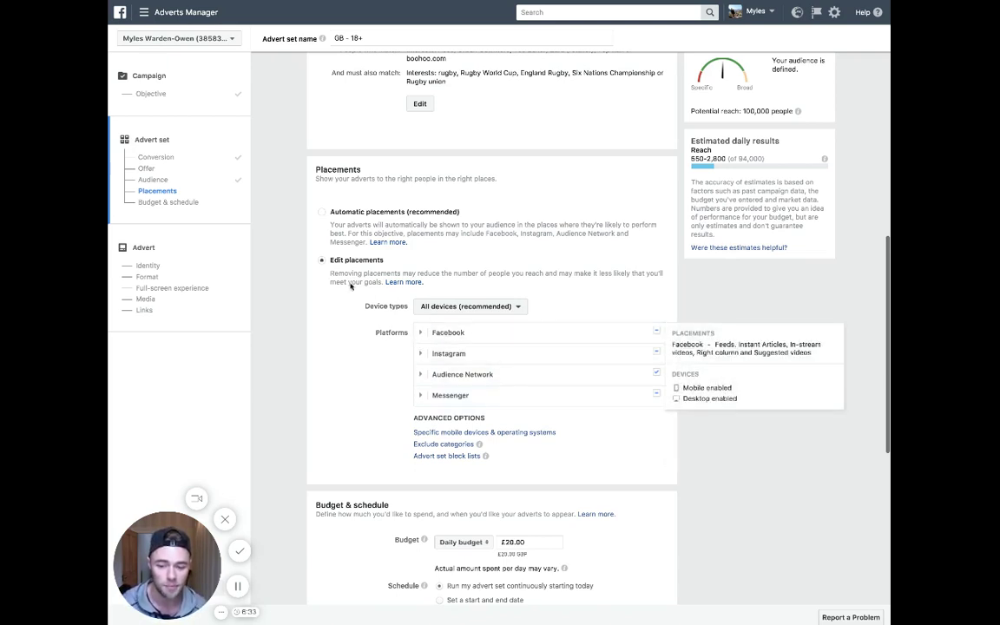
left_click(321, 214)
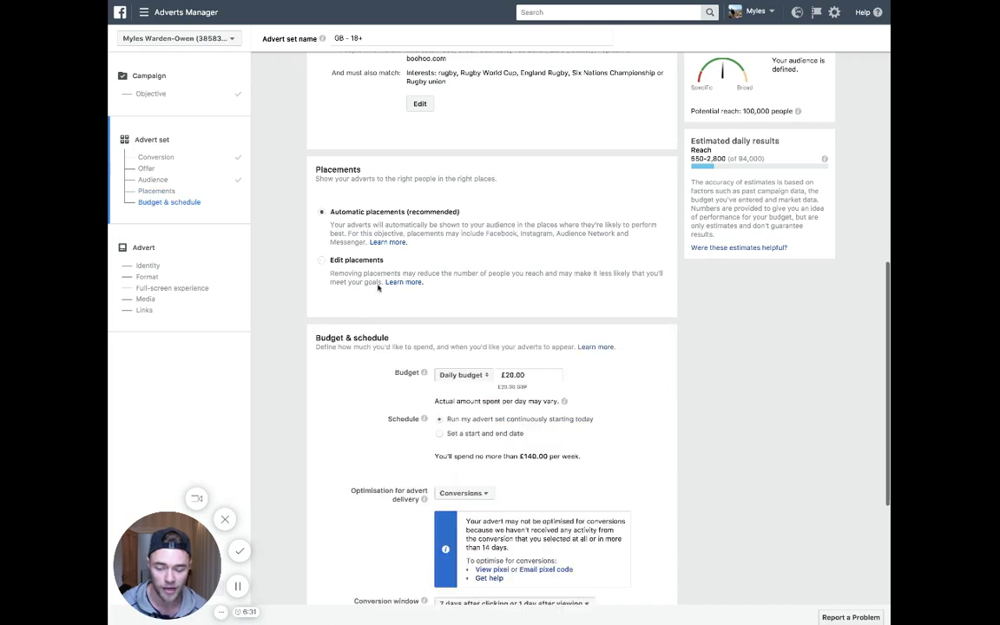
Try a lifetime budget of £500 for the advert set.
scroll(460, 282, "down", 3)
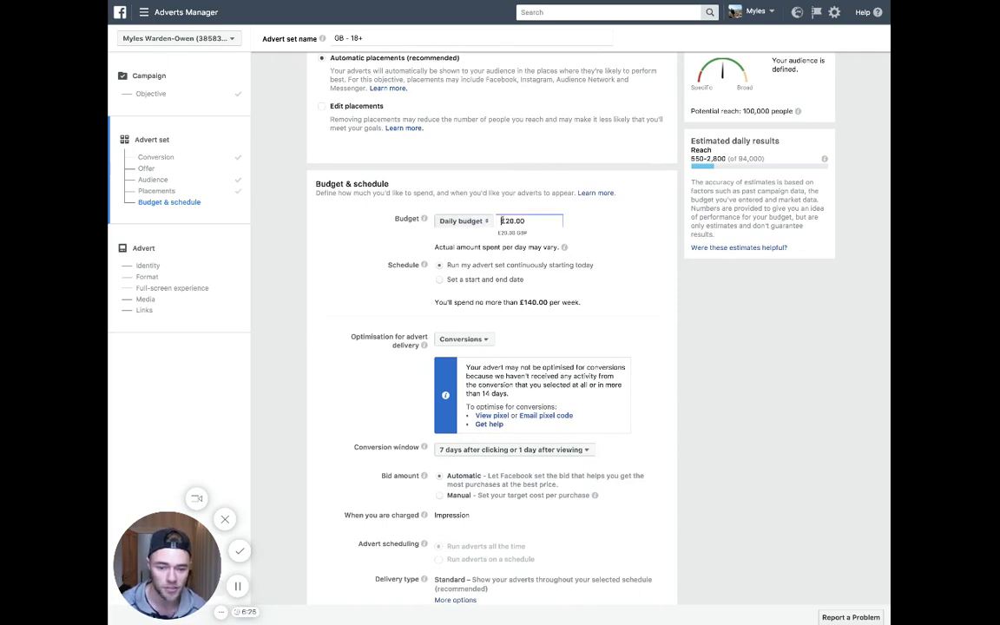
left_click(473, 222)
left_click(460, 232)
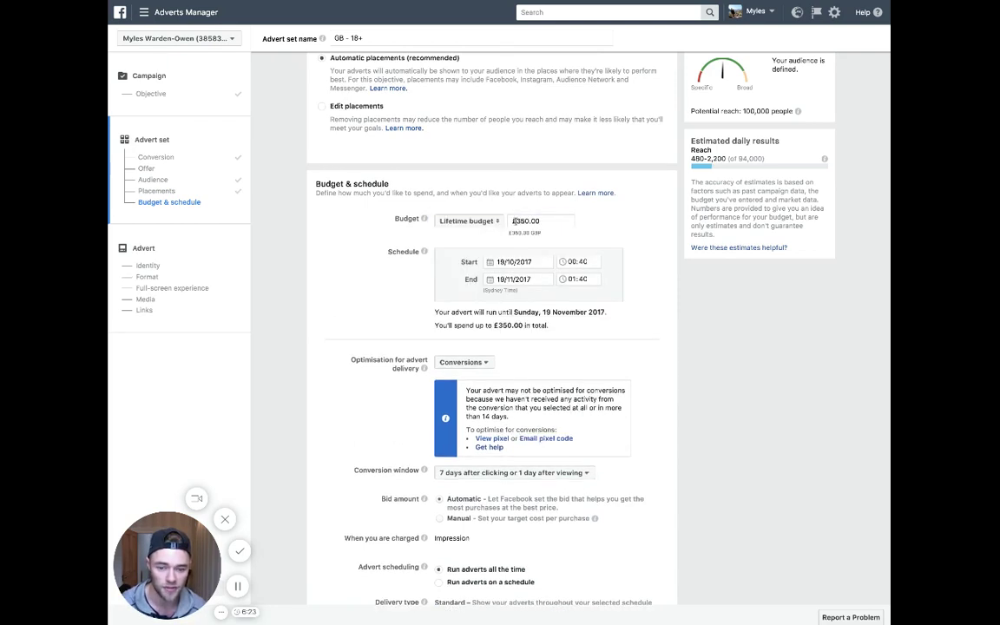
left_click(513, 222)
type("500")
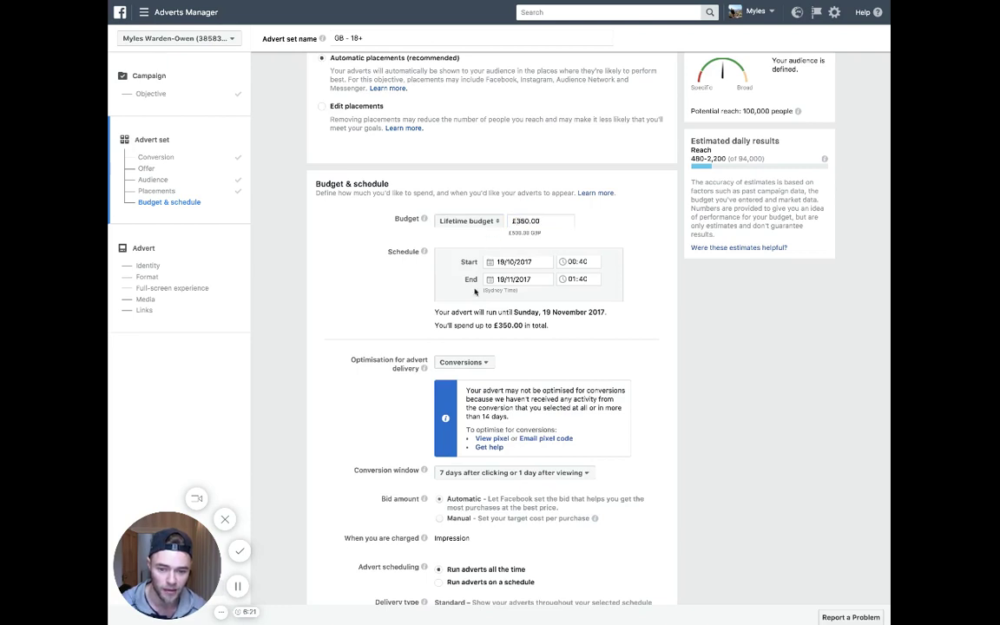
left_click(497, 262)
left_click(416, 224)
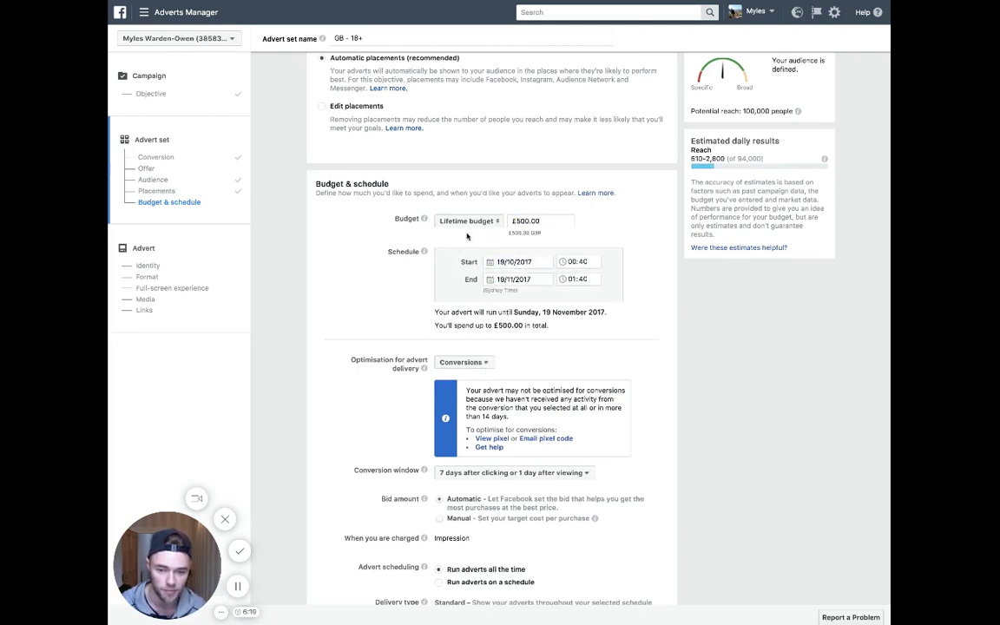
Set a daily budget of £50 and schedule the advert set to run continuously starting today.
left_click(447, 221)
left_click(451, 207)
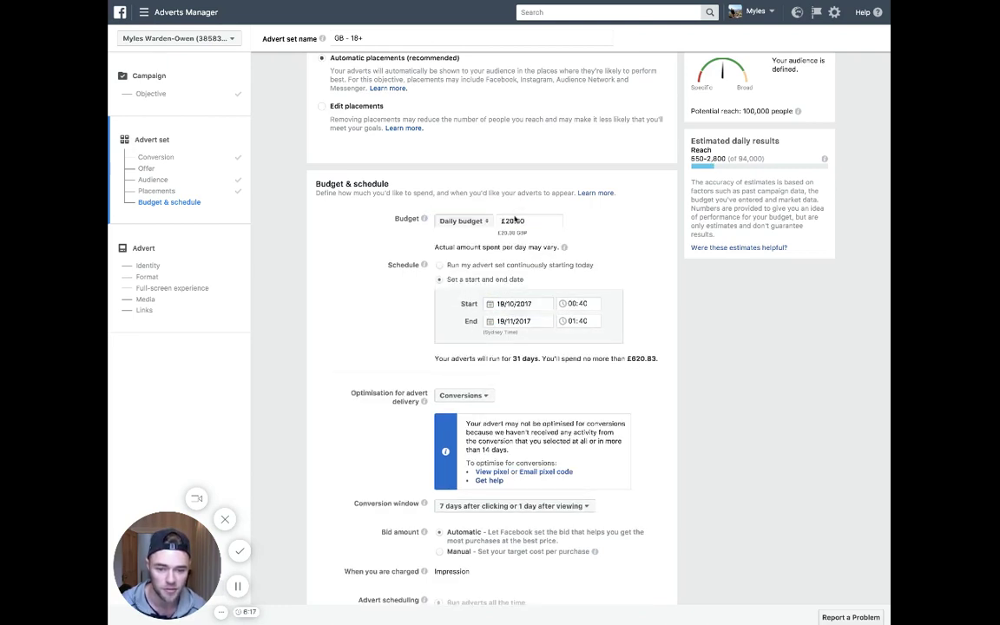
double_click(519, 221)
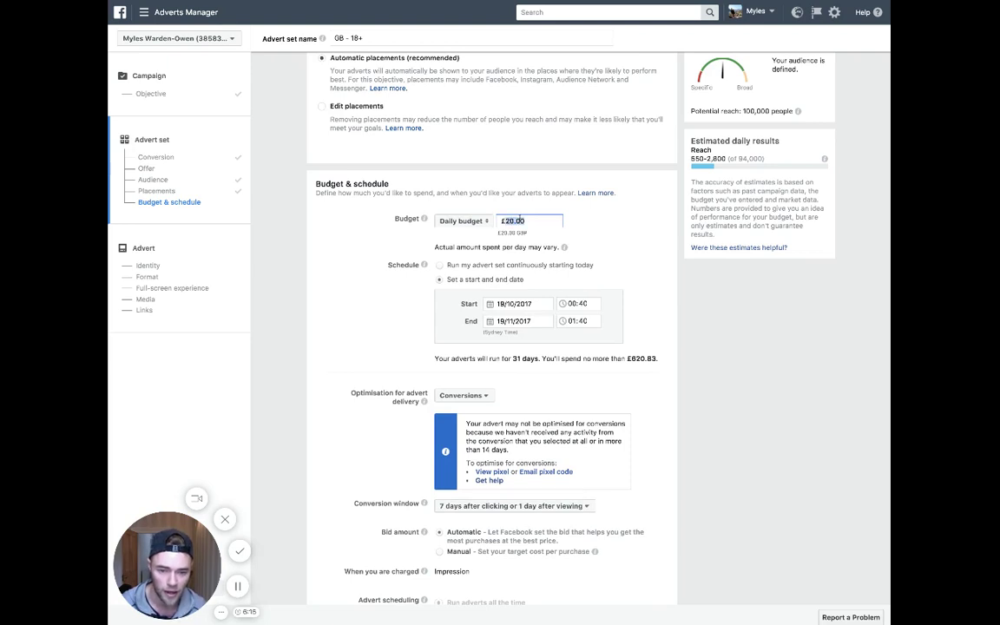
type("50")
left_click(346, 329)
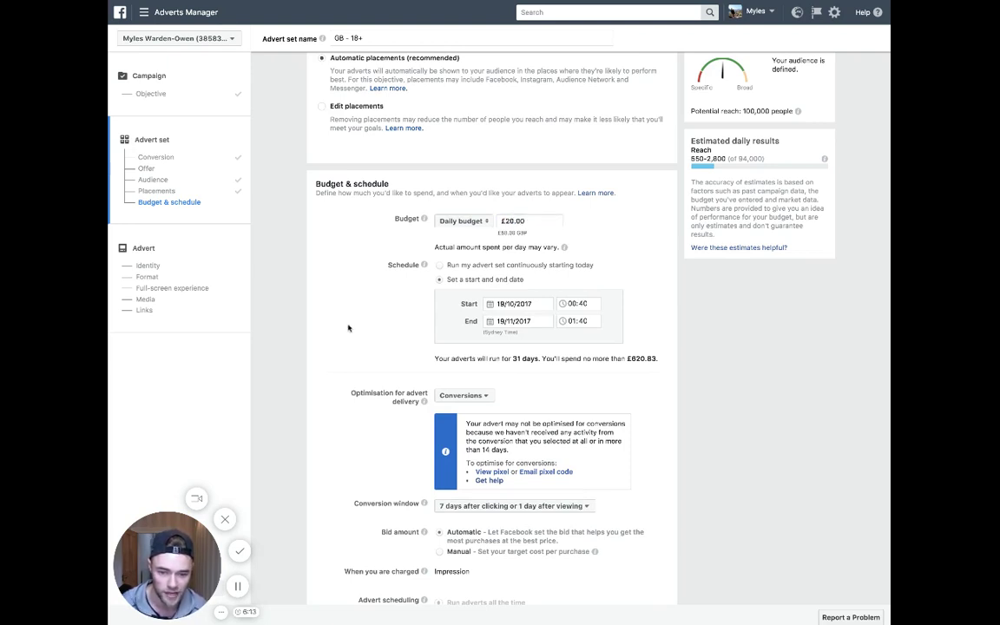
scroll(416, 267, "down", 1)
scroll(415, 267, "down", 1)
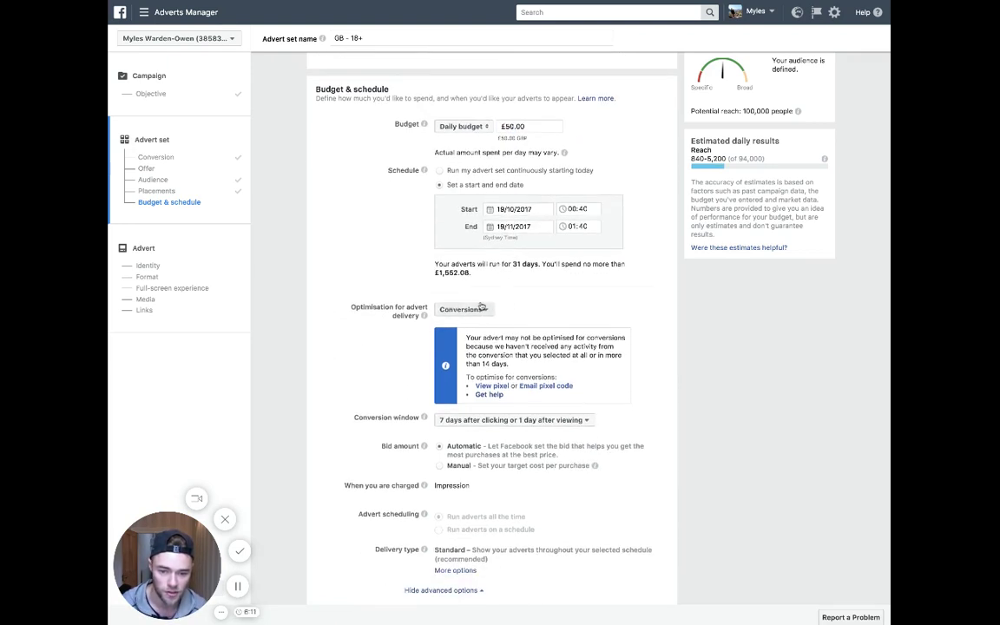
left_click(494, 170)
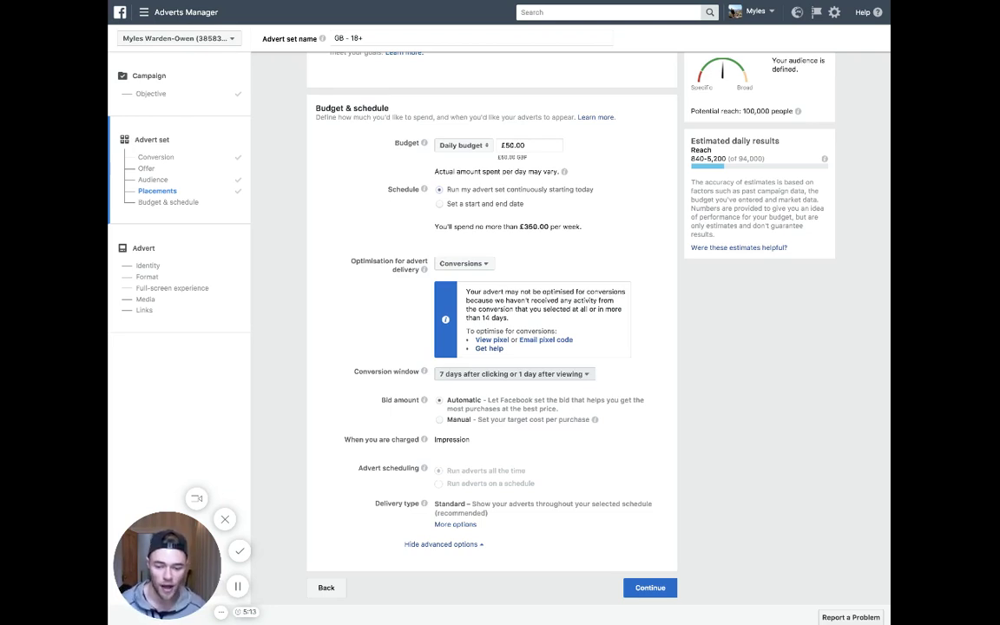
Check the conversion window choices, try a manual average bid of £10 per purchase, and return the bid amount to Automatic.
left_click(523, 375)
left_click(360, 363)
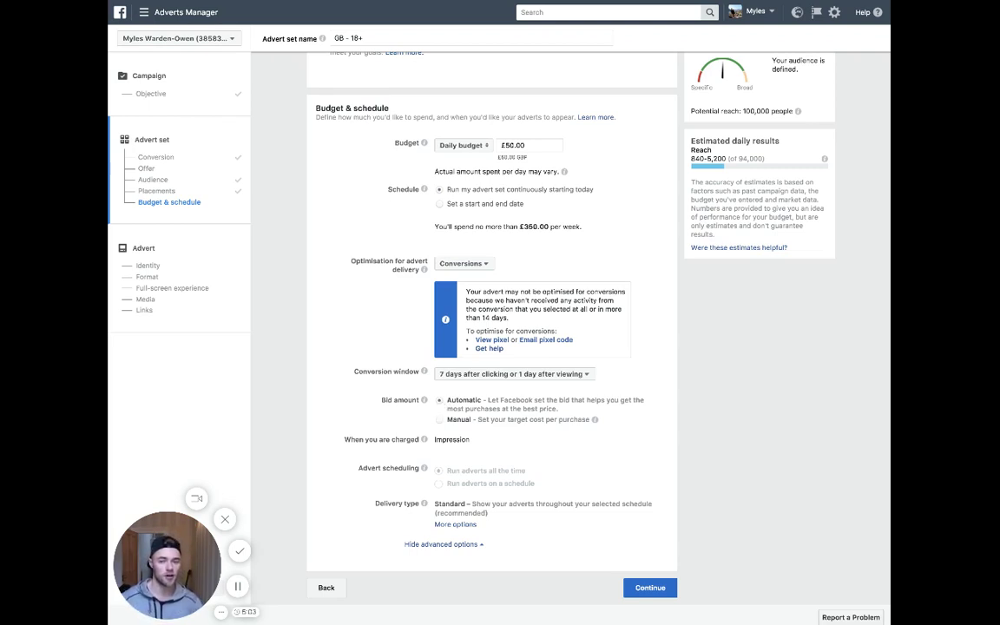
left_click(439, 420)
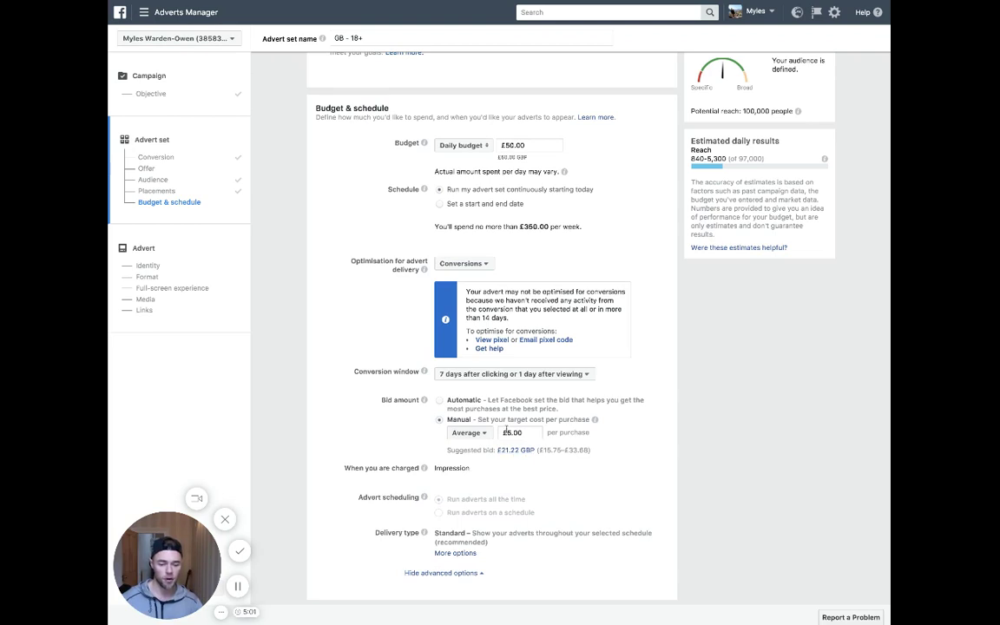
type("10")
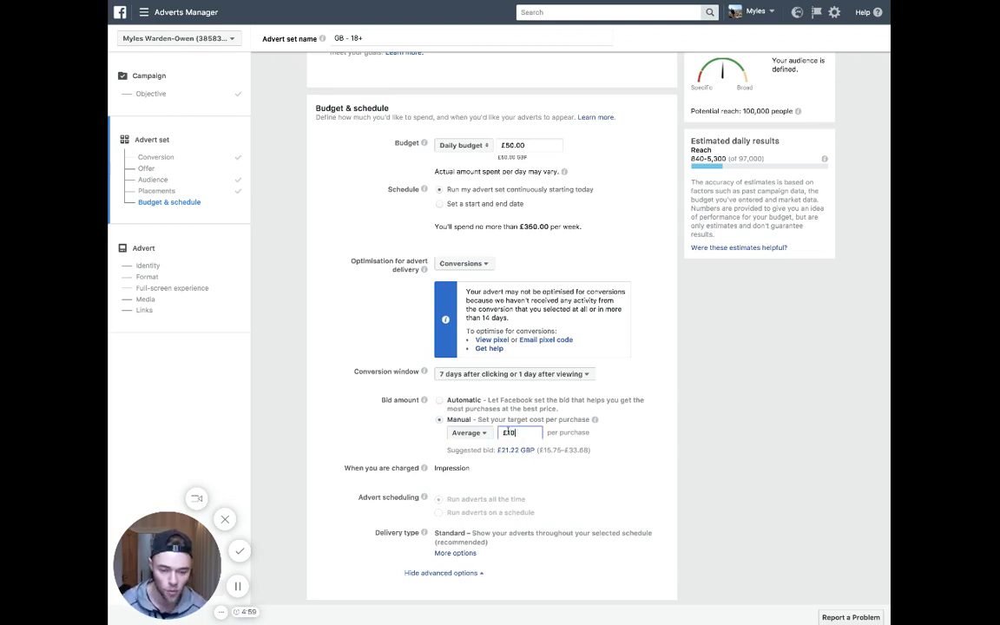
left_click(324, 421)
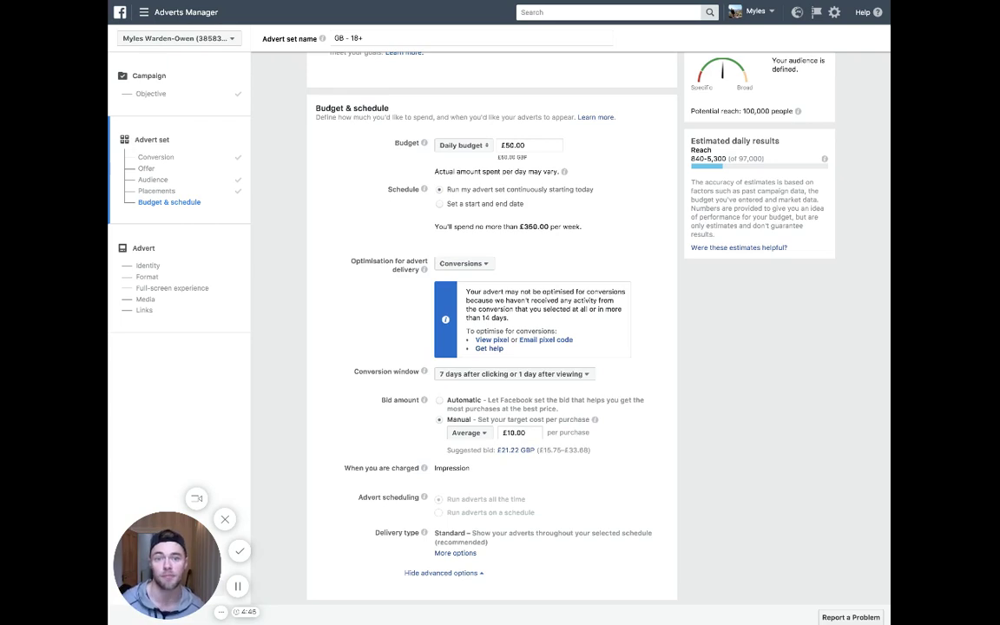
left_click(439, 400)
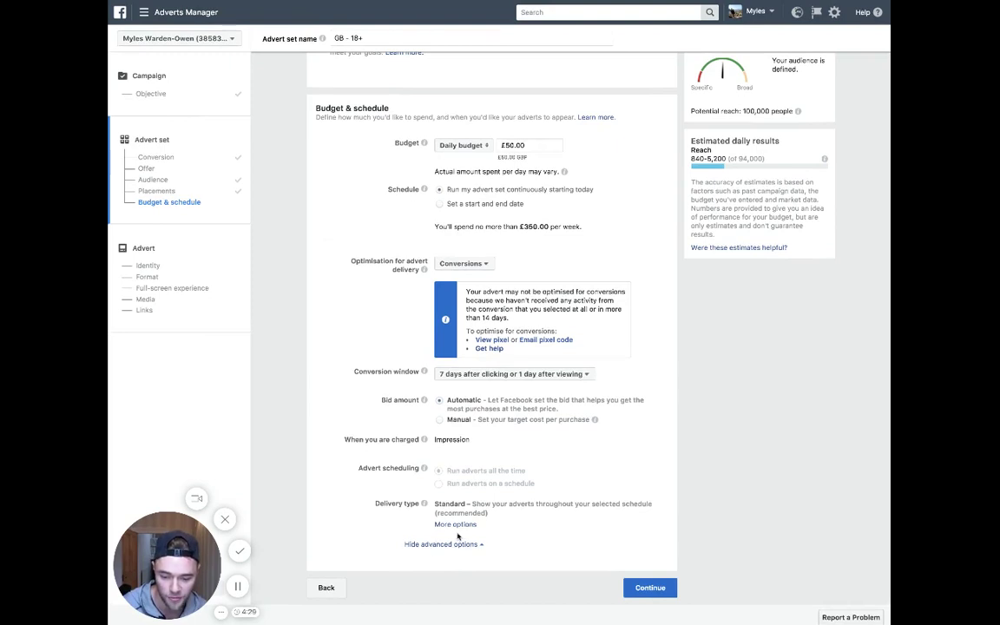
Continue to the advert level and choose Cahto Communications as the advert's Facebook Page.
left_click(649, 589)
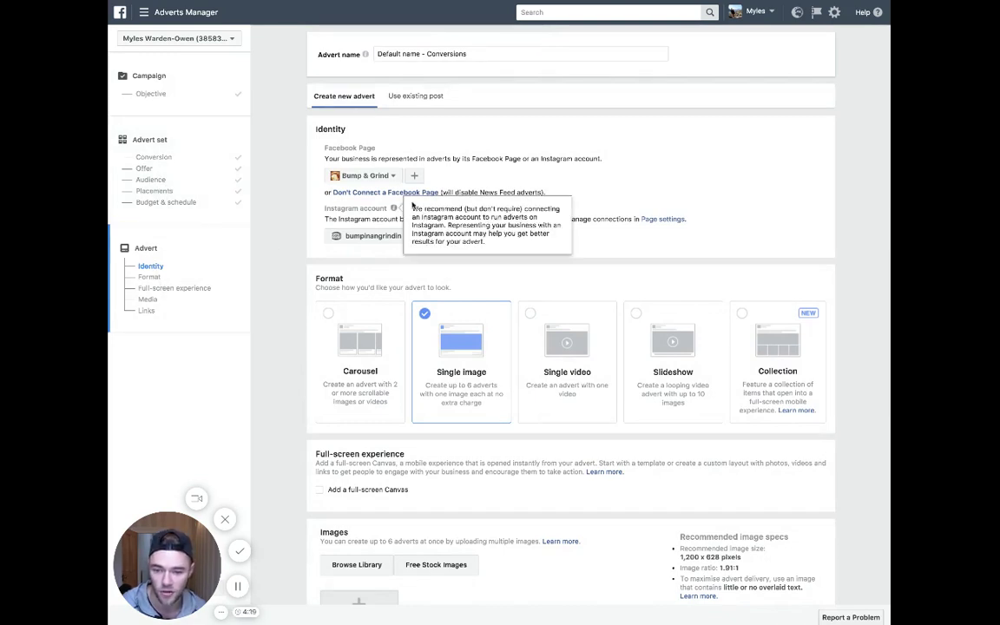
left_click(382, 177)
left_click(387, 323)
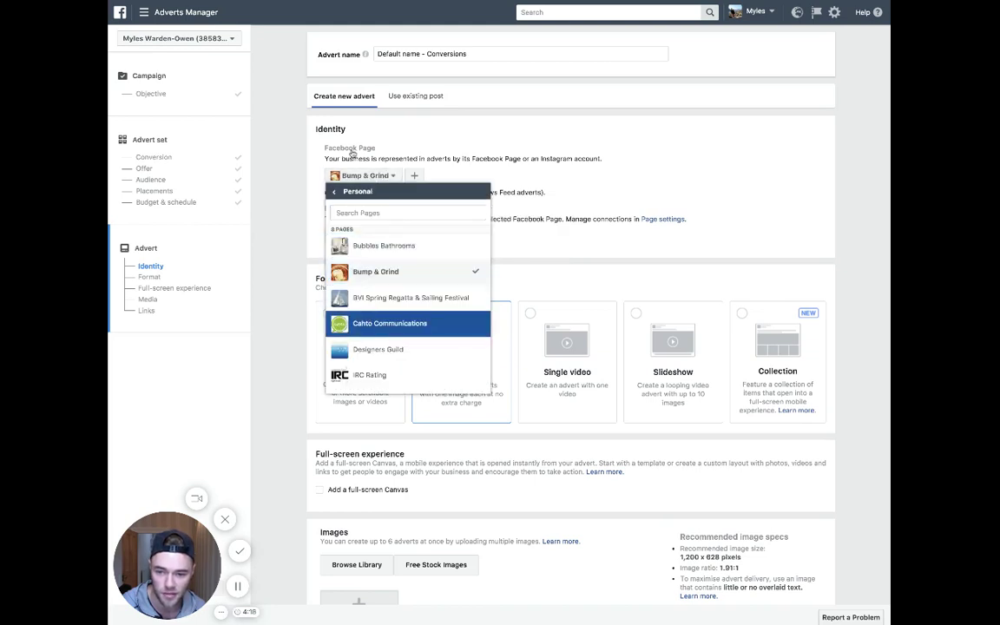
Examine the existing-post option, the Instagram account setting and the advert formats, from carousel to collection.
scroll(469, 231, "down", 3)
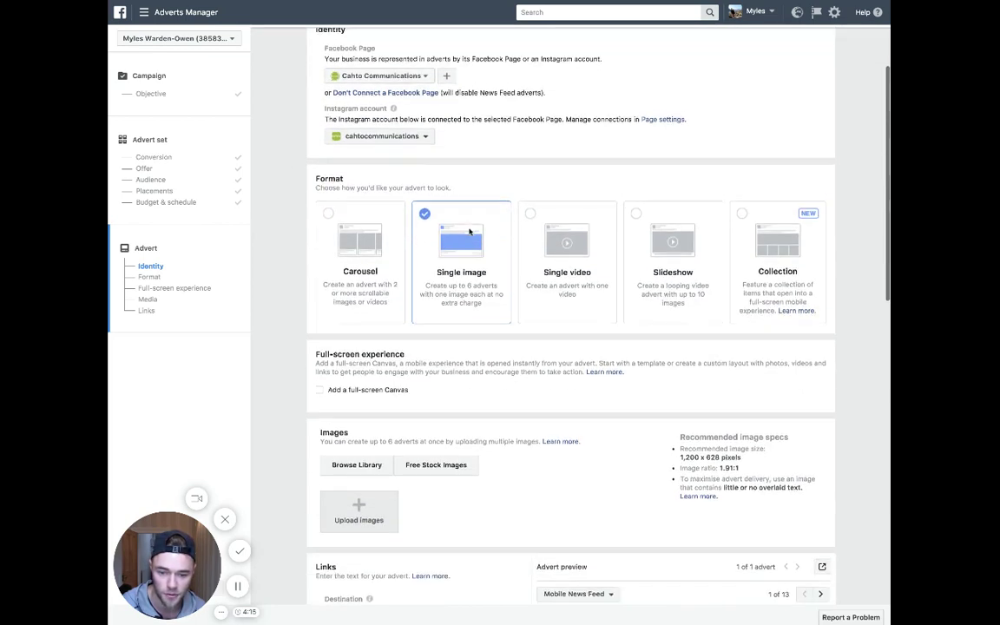
scroll(468, 231, "up", 2)
scroll(468, 231, "up", 1)
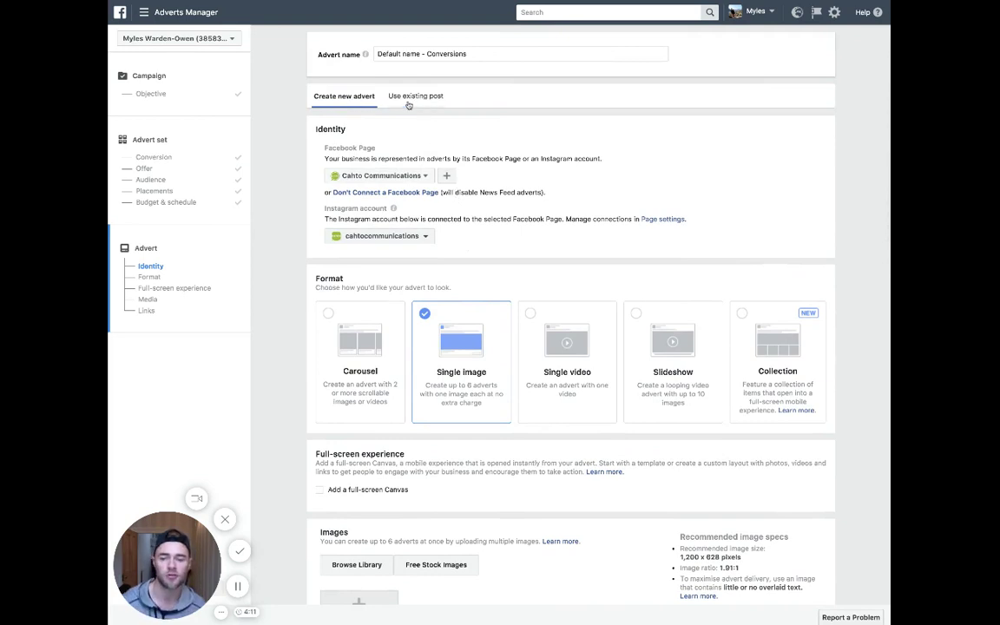
scroll(332, 234, "down", 1)
scroll(333, 235, "down", 1)
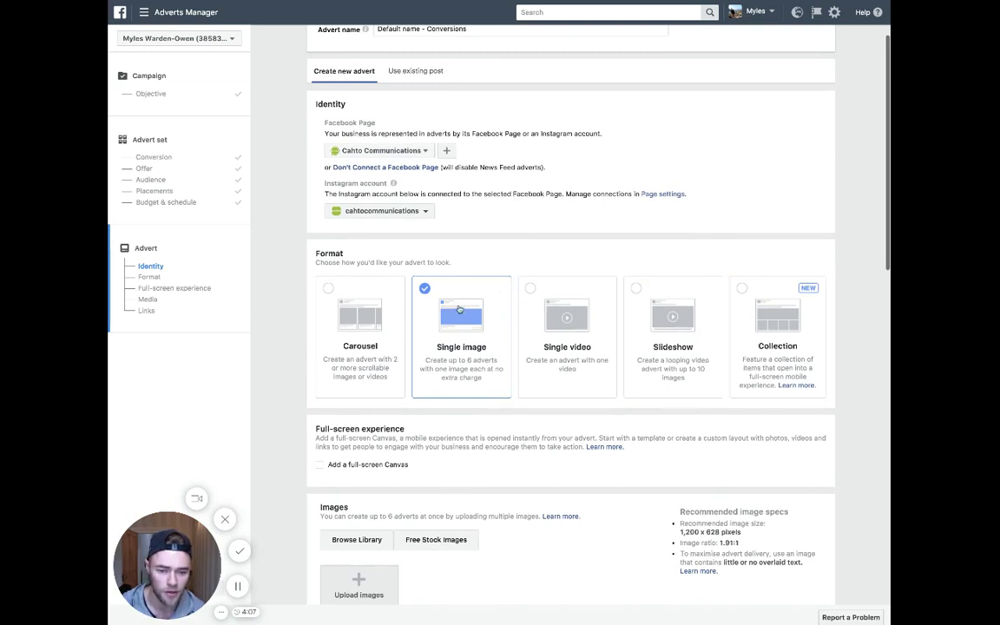
scroll(443, 315, "down", 3)
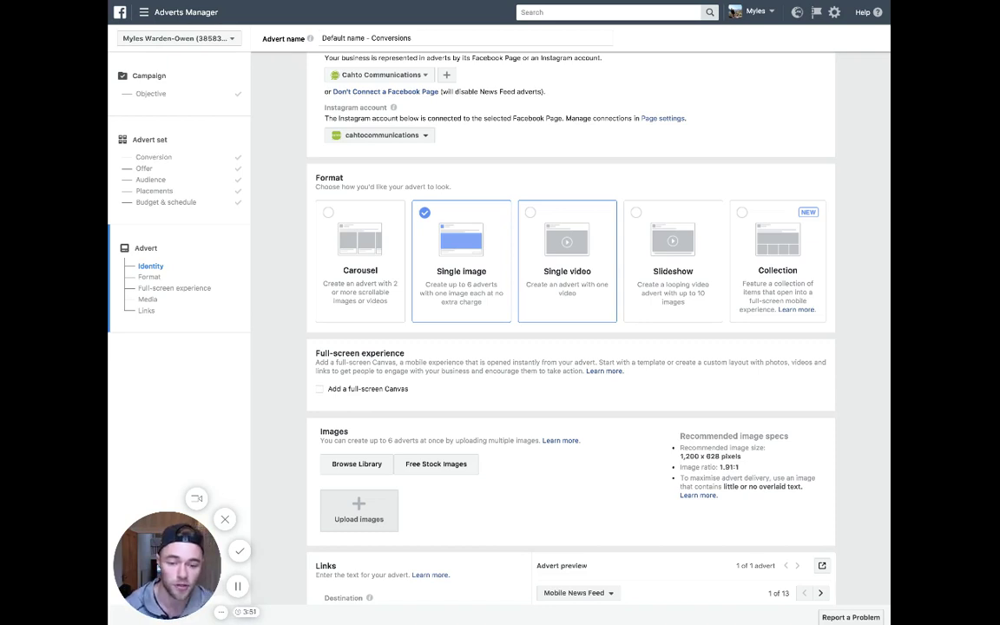
scroll(561, 190, "down", 1)
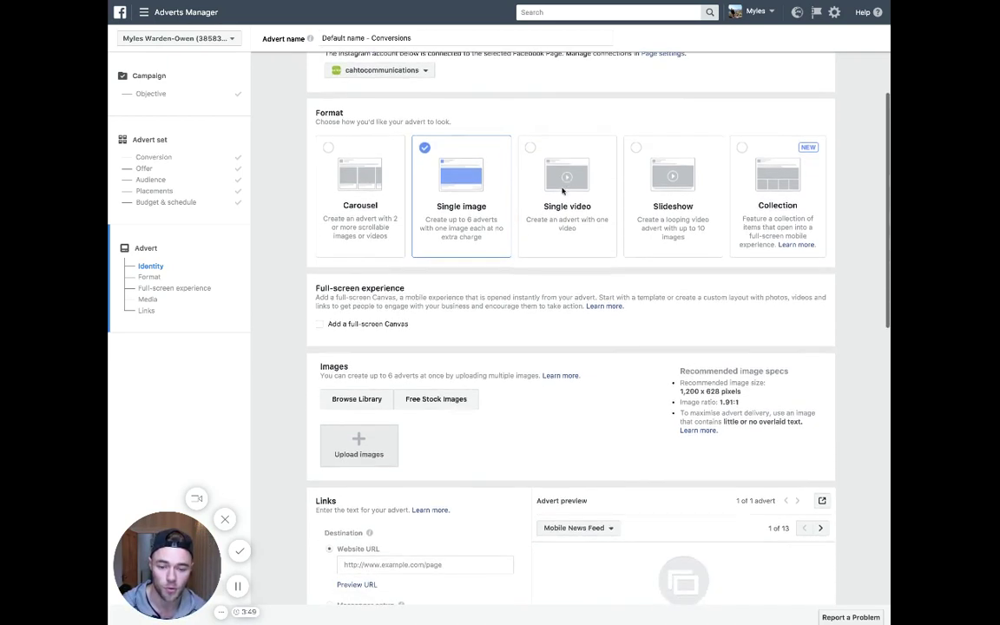
scroll(545, 296, "down", 1)
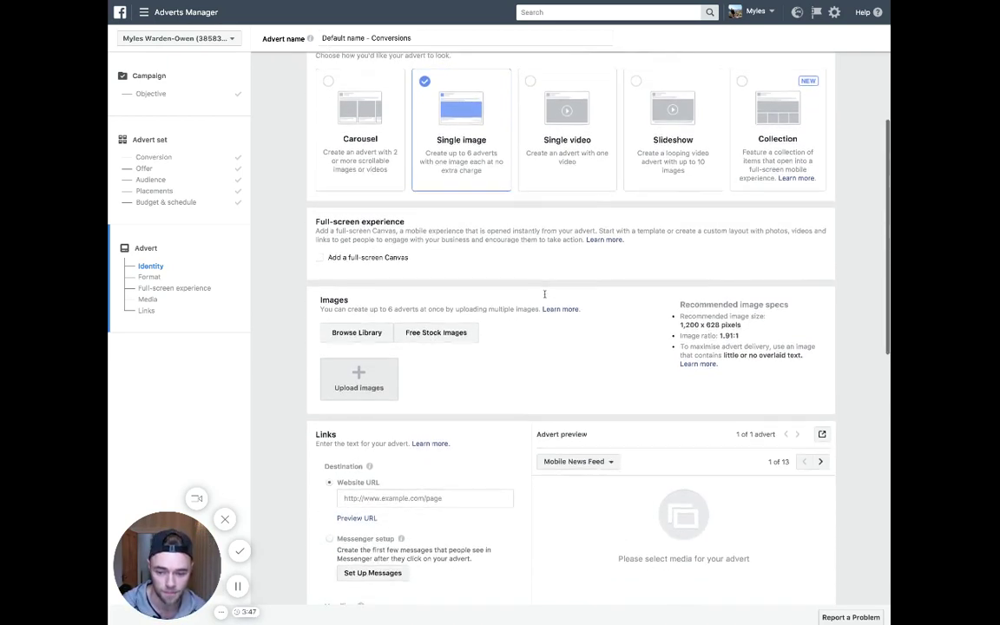
Upload the photo of a person's legs in trainers as the advert's single image.
scroll(544, 295, "down", 3)
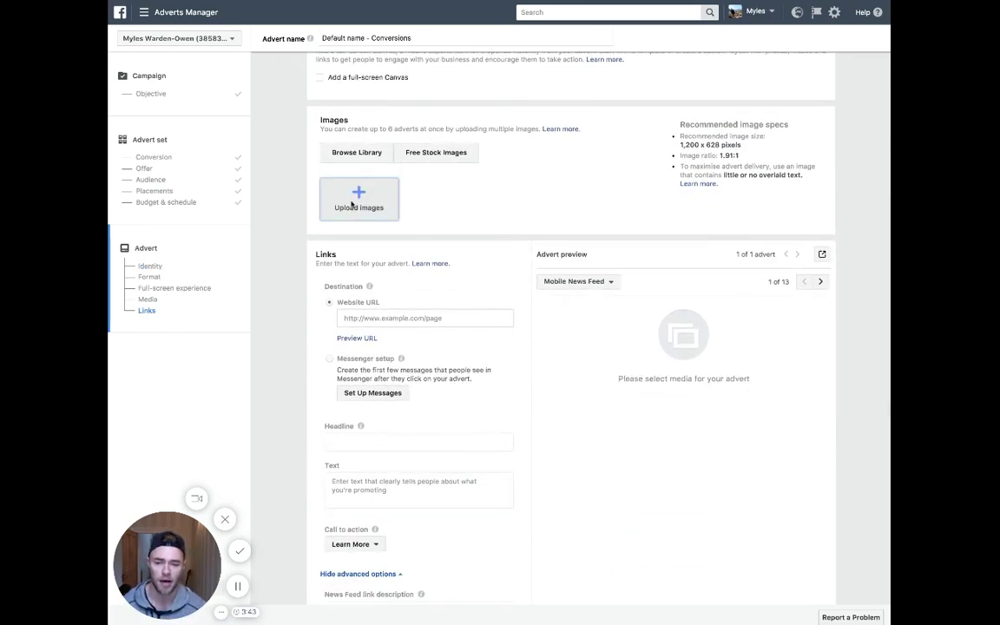
left_click(357, 152)
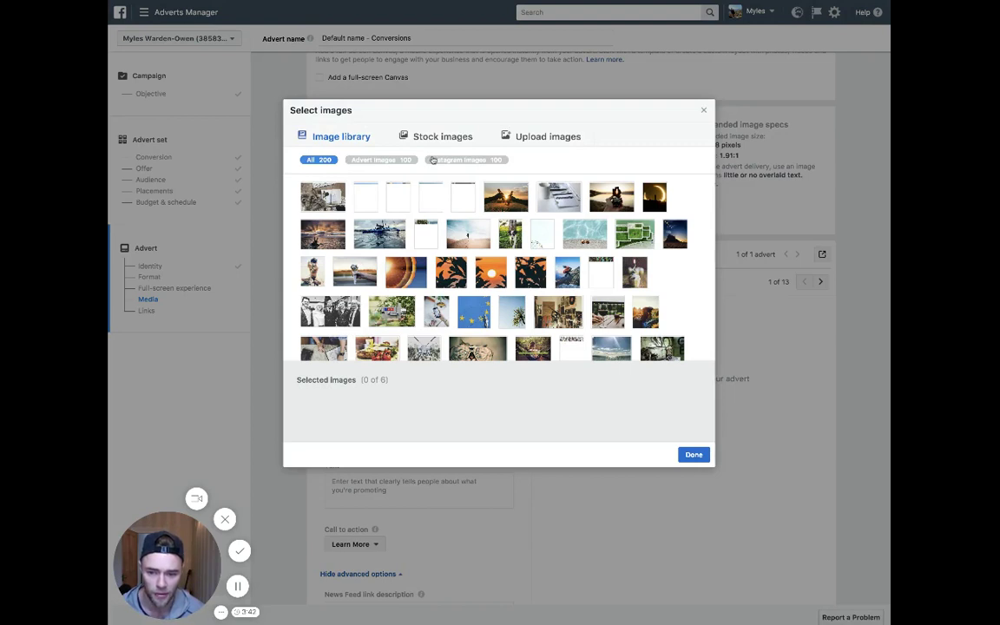
left_click(536, 139)
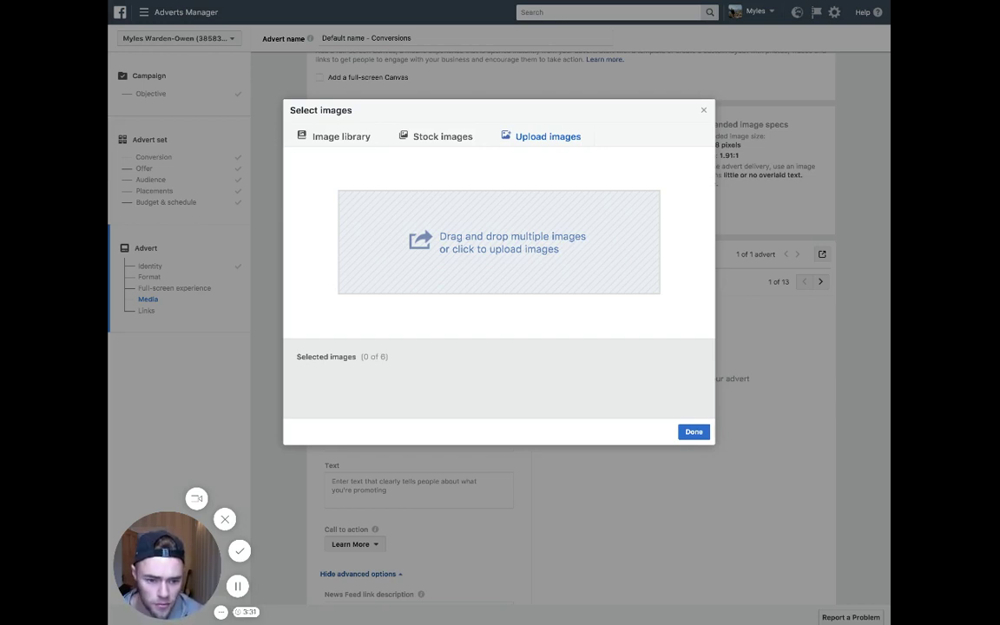
left_click(658, 246)
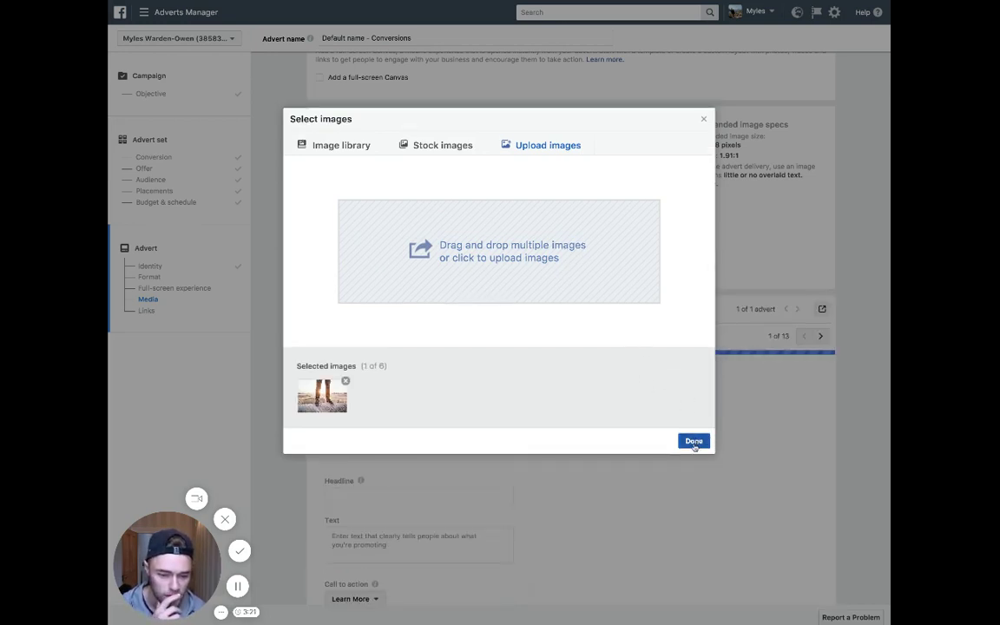
left_click(694, 442)
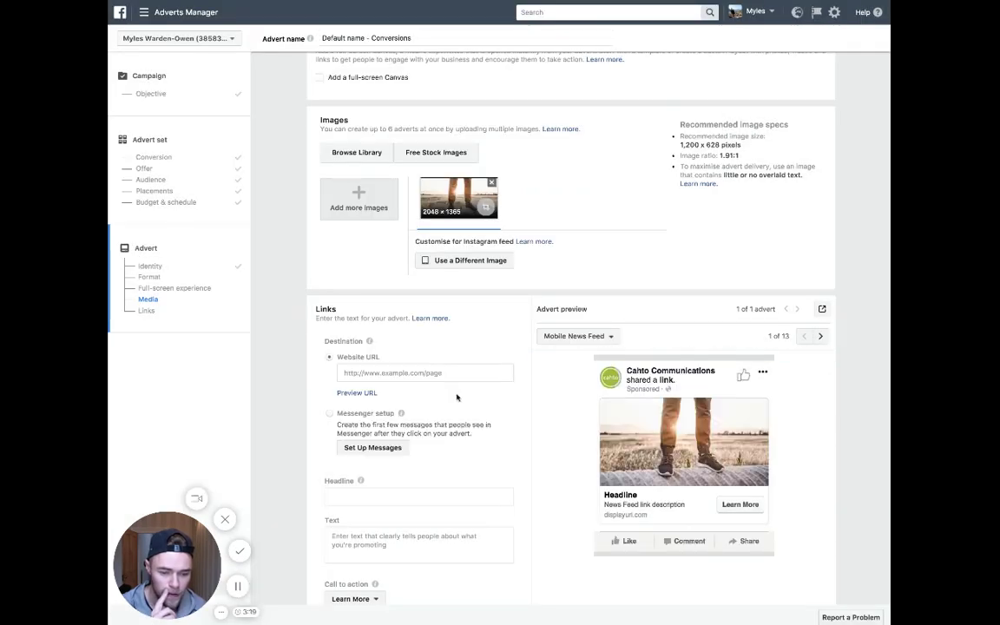
scroll(436, 385, "down", 1)
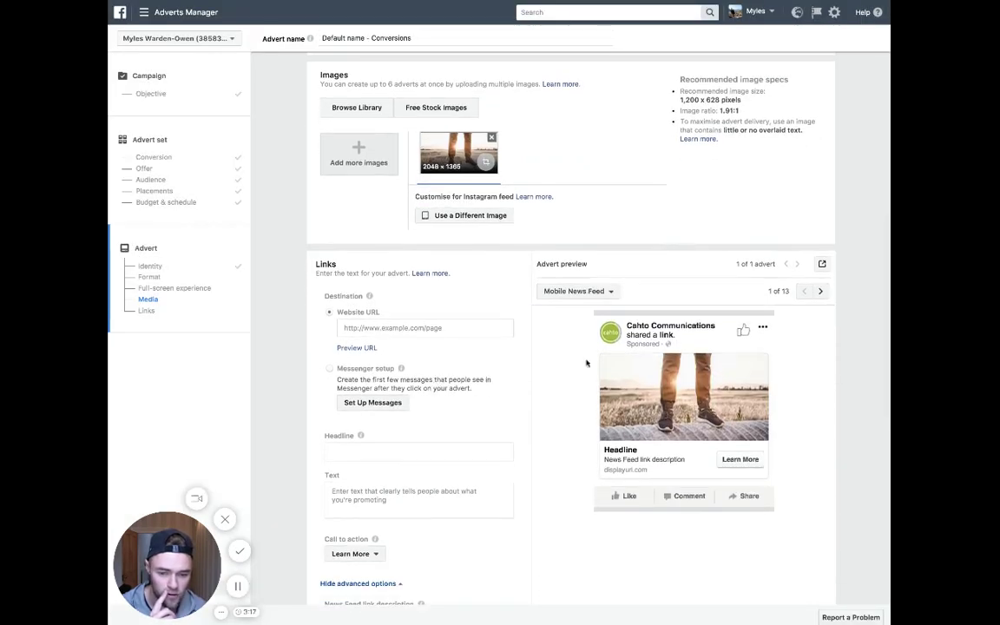
left_click(378, 327)
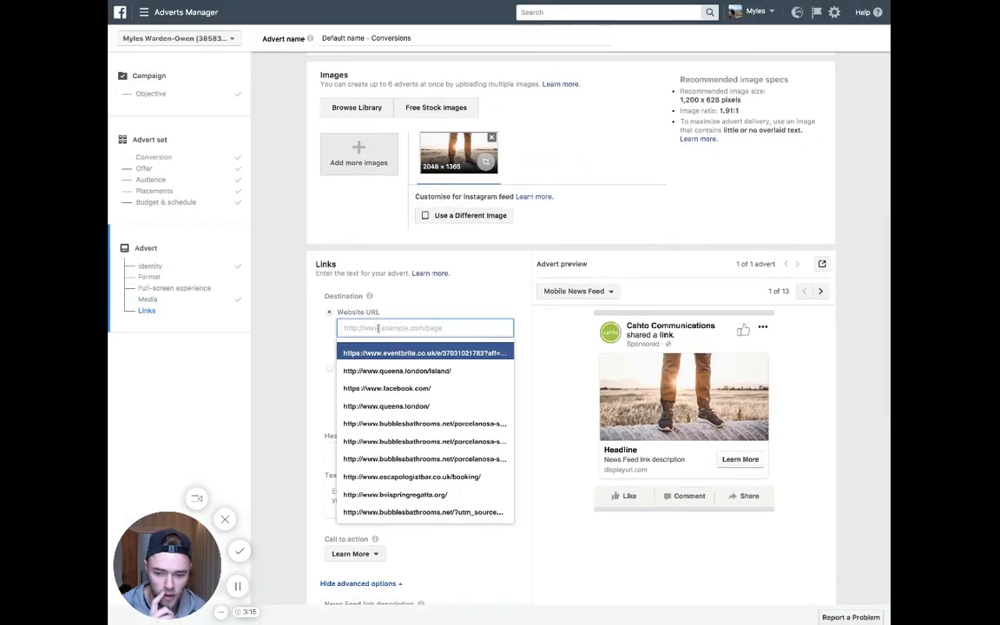
type("www.cahto")
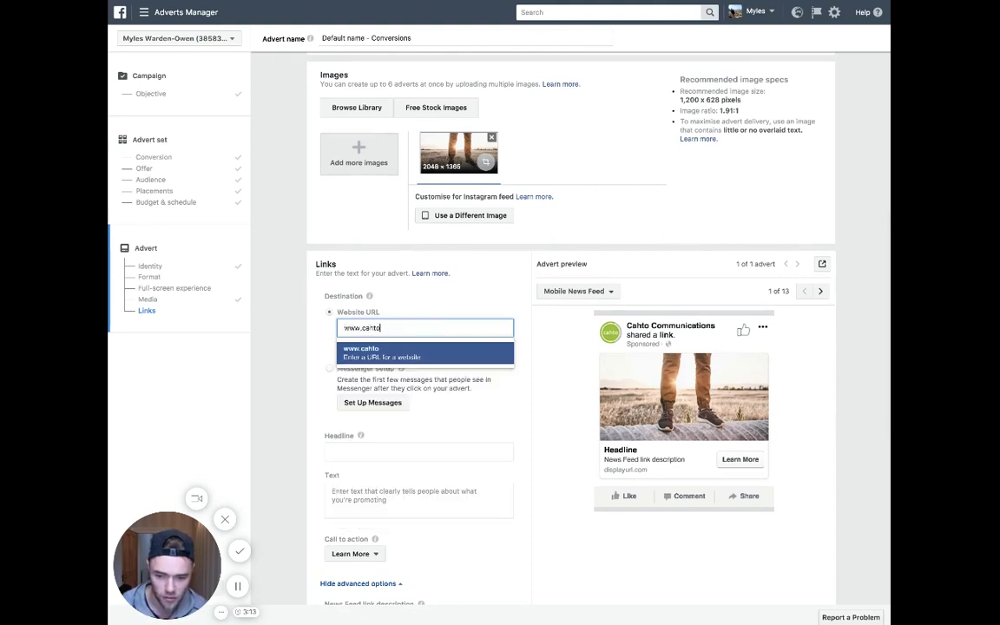
type("communications.")
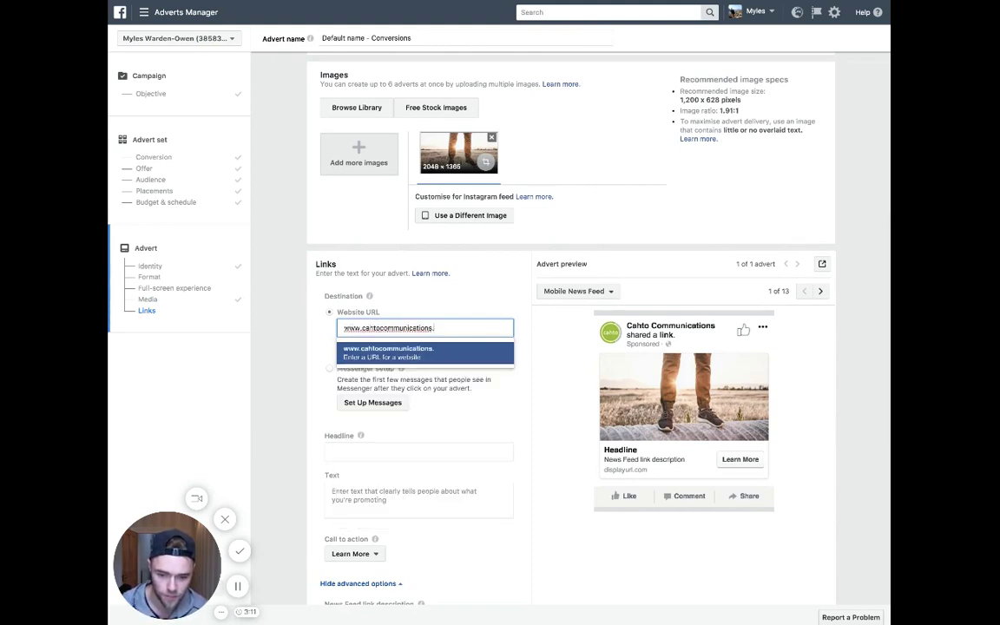
type("co.uk")
left_click(280, 344)
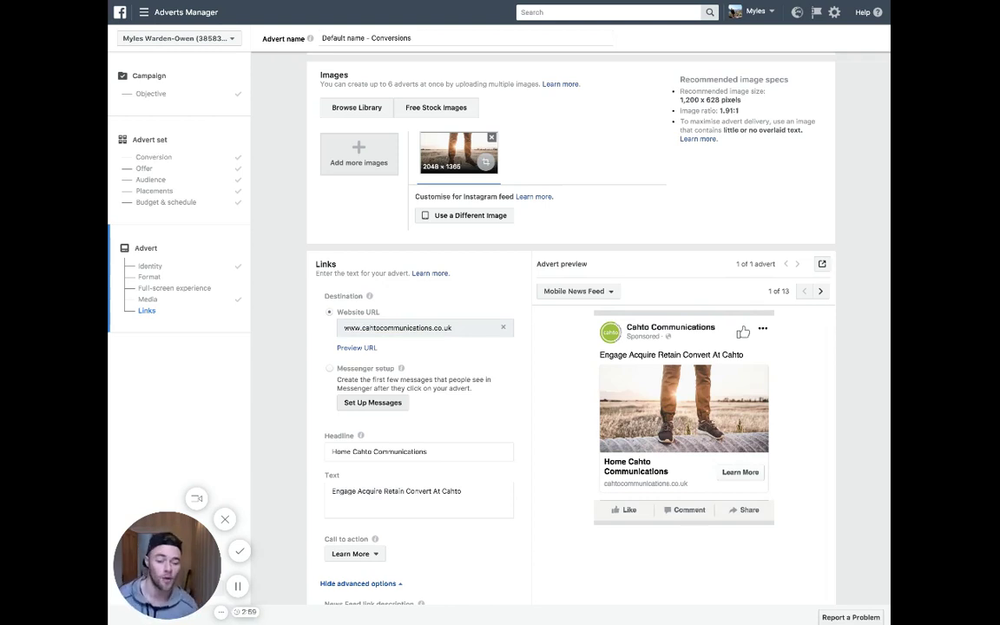
Replace the advert's headline with "15% Off Your Purchase".
scroll(462, 288, "down", 1)
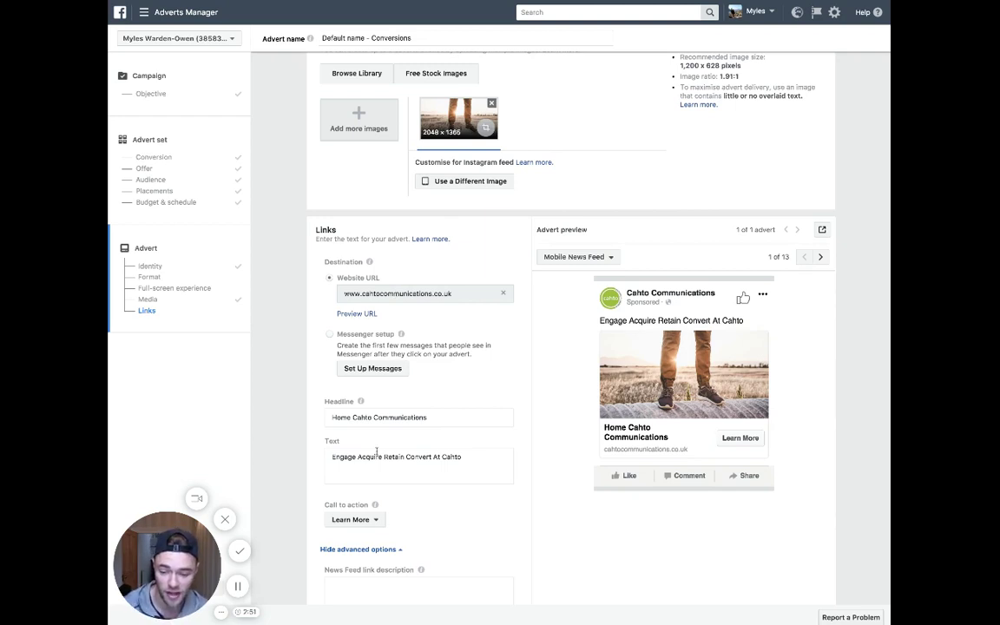
left_click(372, 414)
triple_click(372, 414)
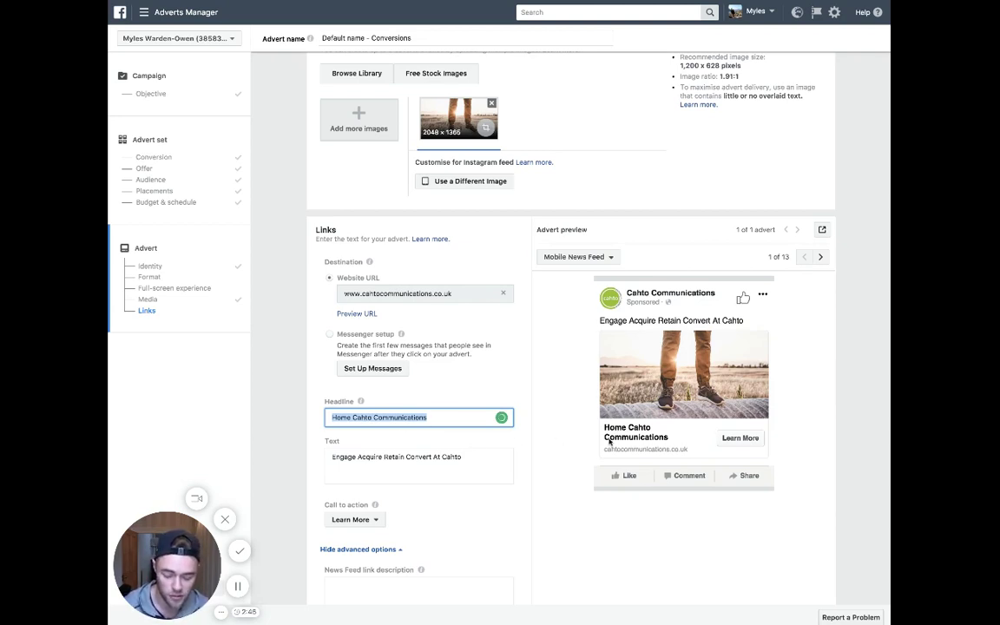
type("15")
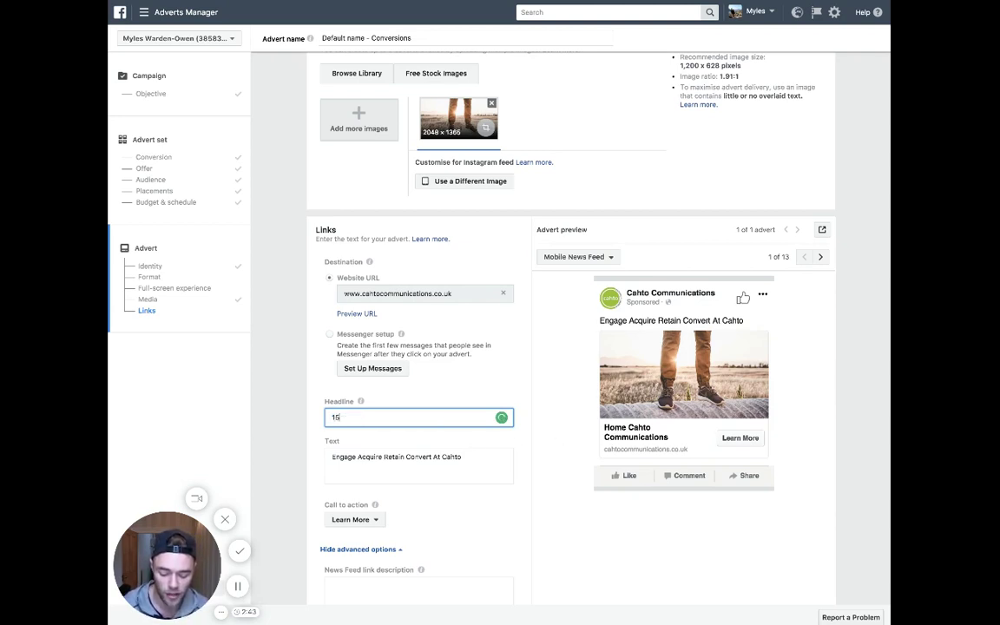
type("% Off")
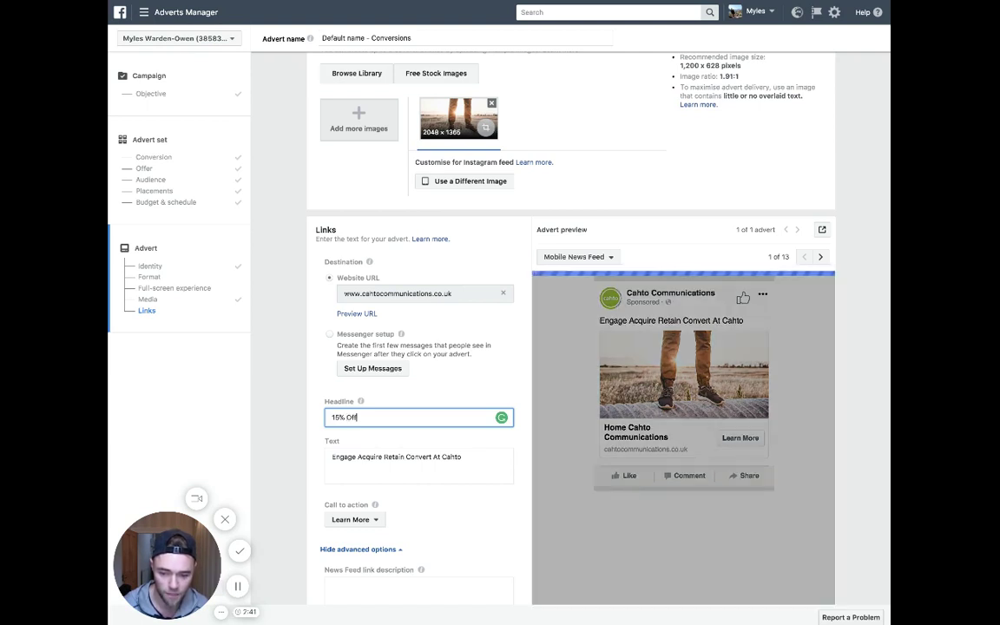
type(" Your Pur")
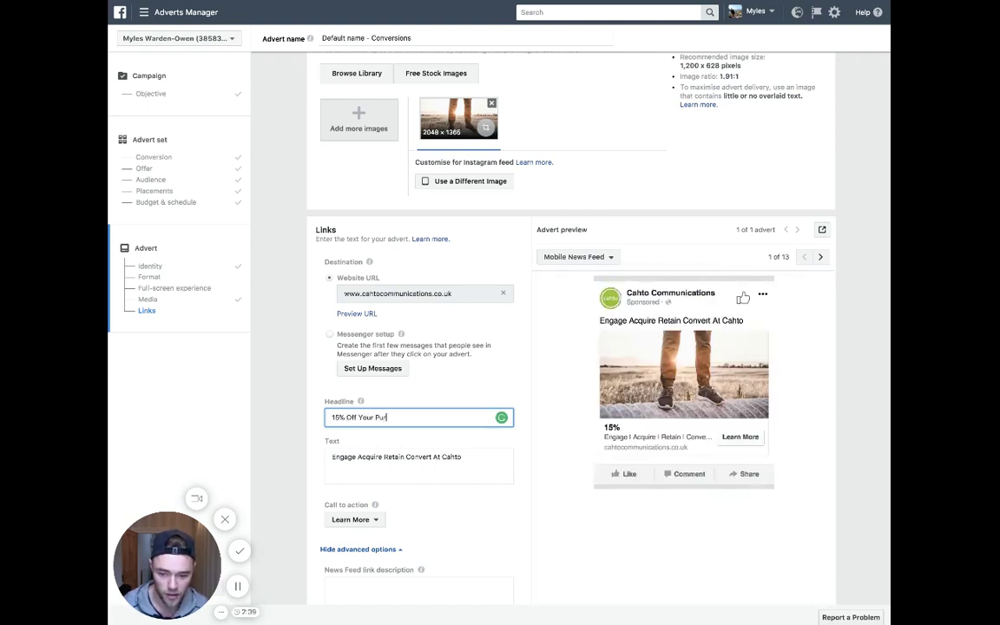
type("cha")
key("BackSpace")
key("BackSpace")
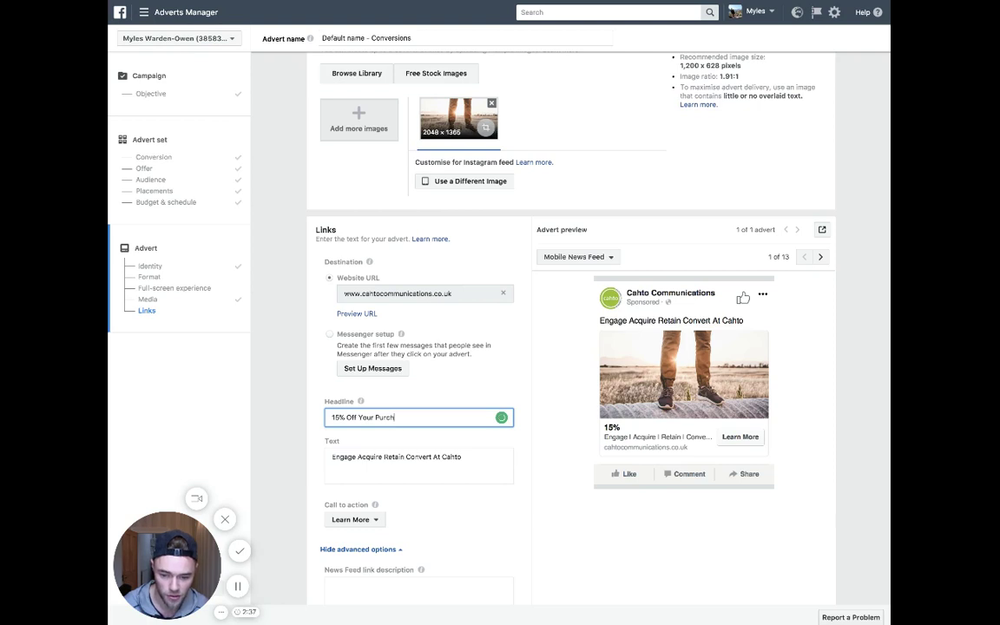
type("hase")
Replace the advert's body text with "Handmade trainers from London.".
left_click(389, 470)
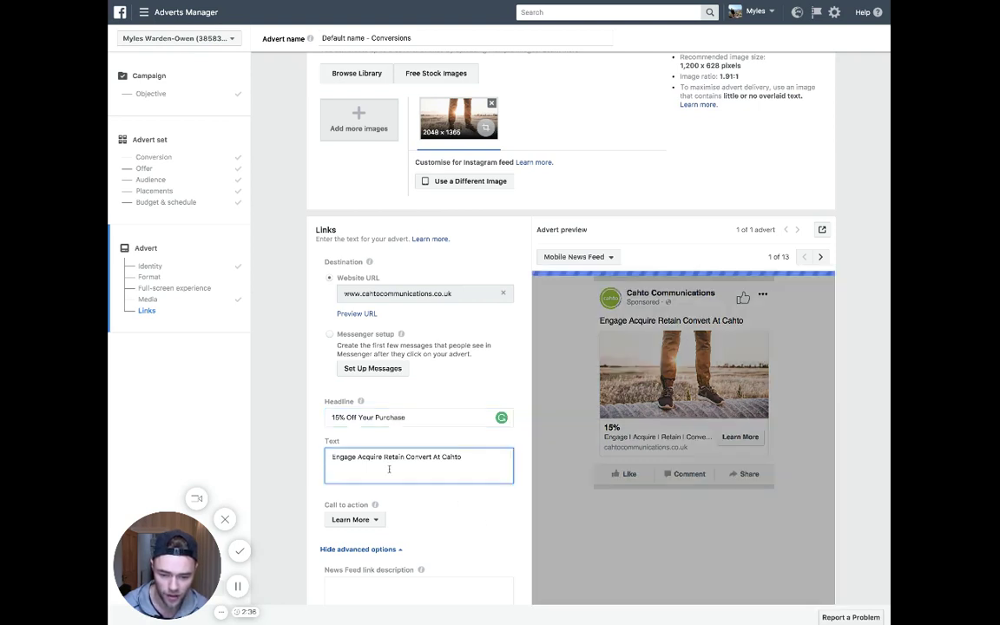
triple_click(388, 457)
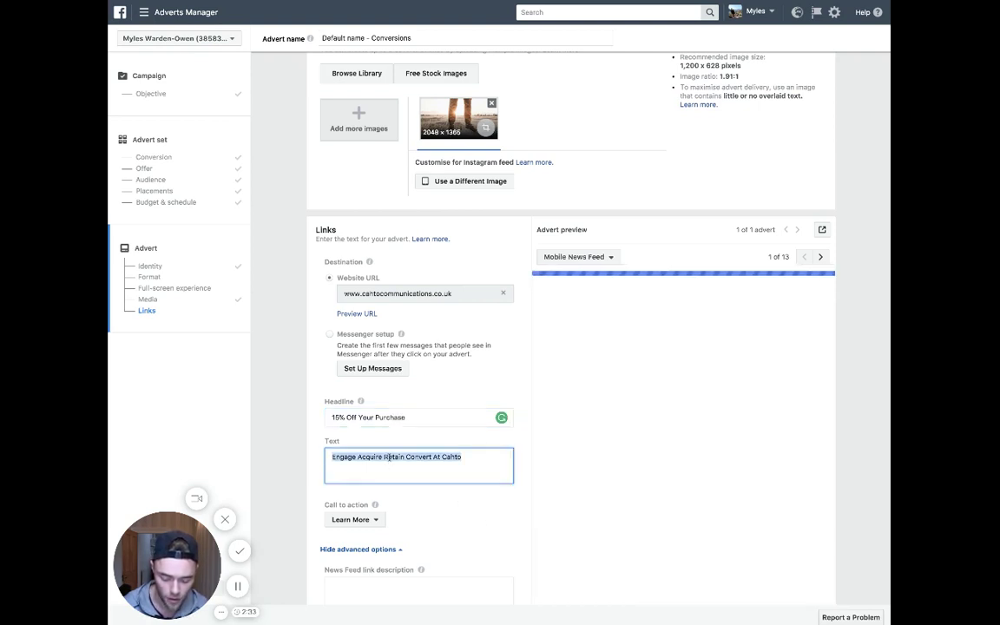
key("BackSpace")
type("Handmade")
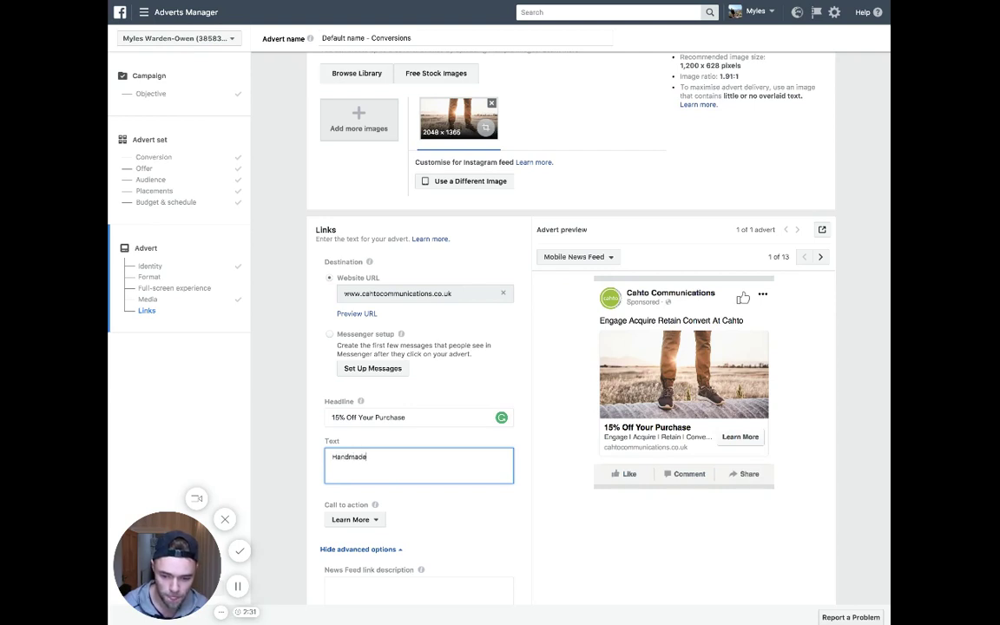
type(" trainers")
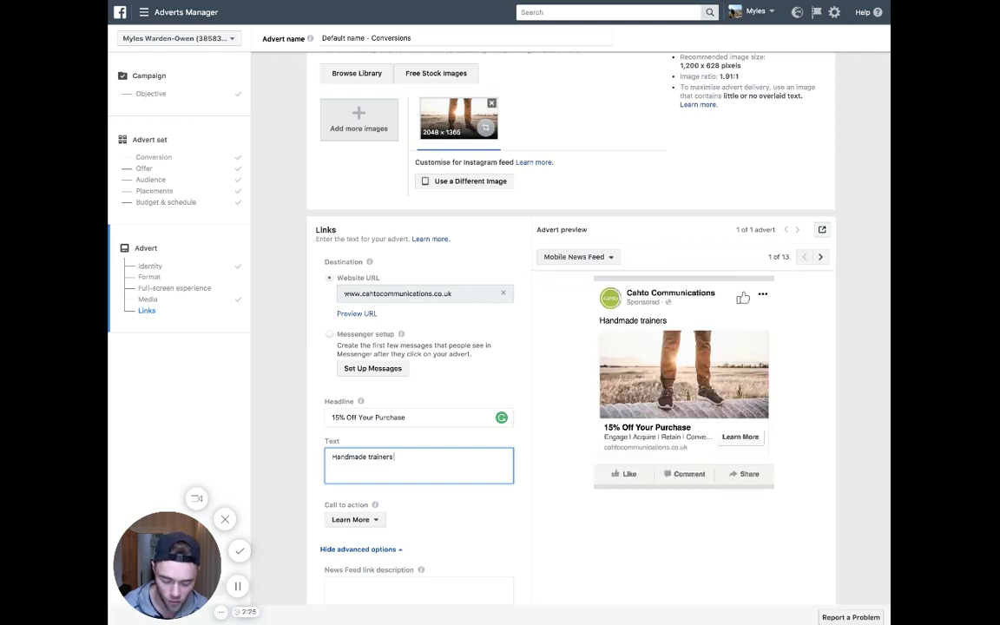
type("fro")
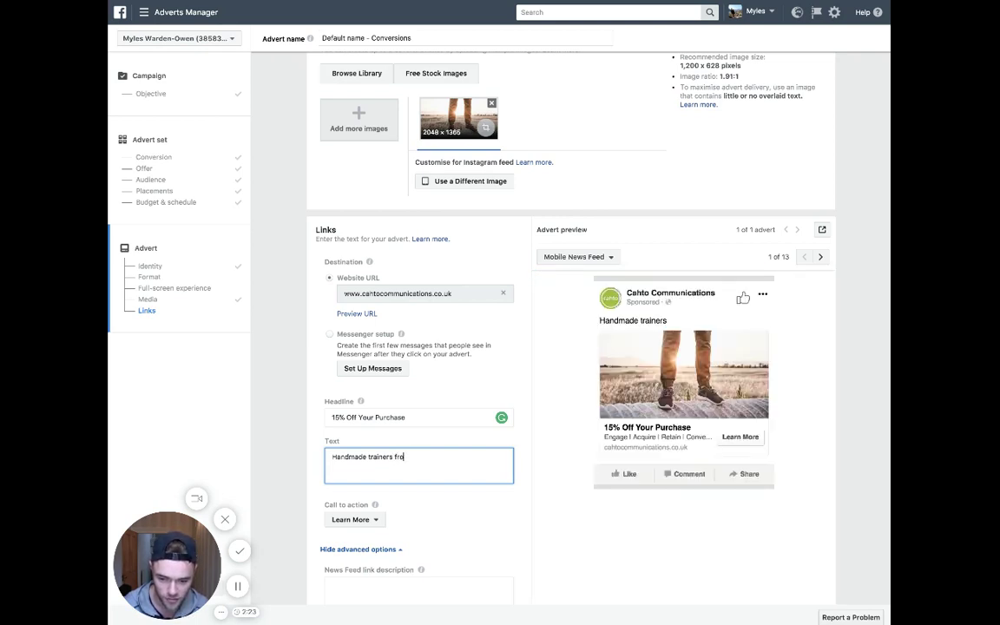
type("m London.")
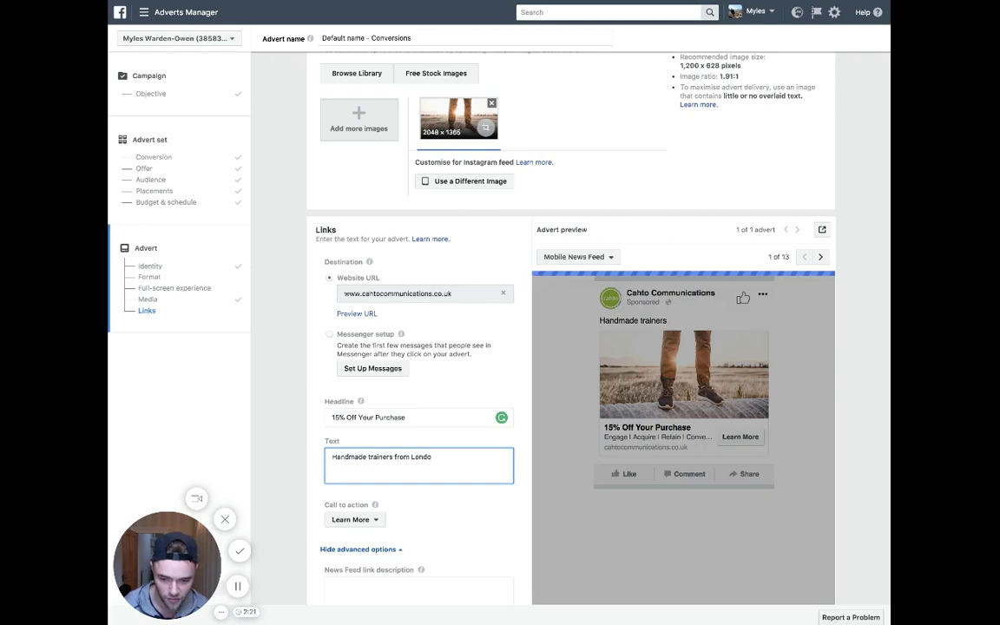
Add a paragraph reading "Get your 15% off first order code today: FB15" and a closing "#cahto" hashtag to the advert's body text.
key("Return")
key("Return")
type("Get your 15")
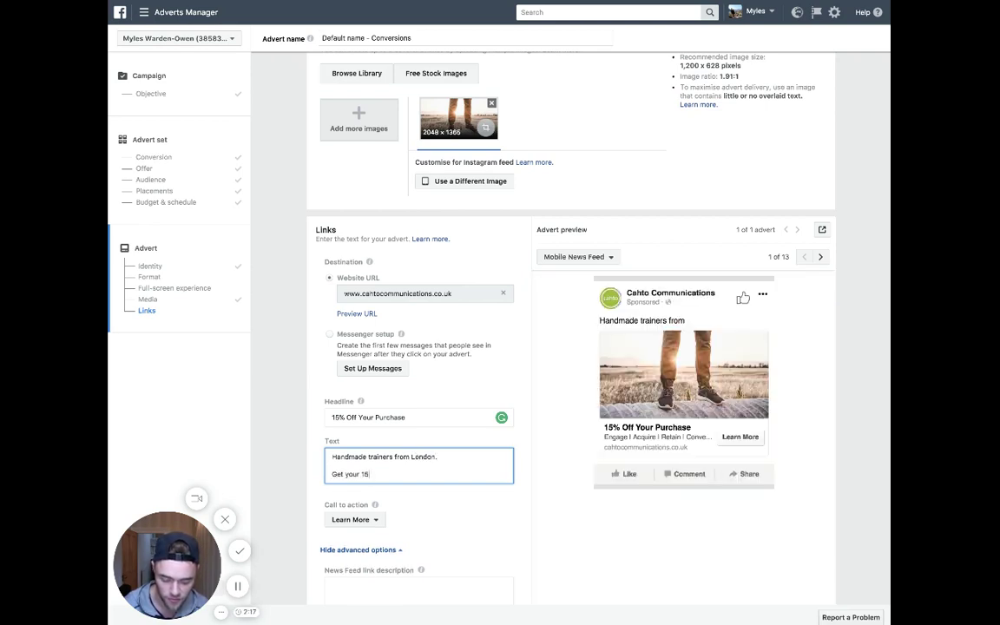
type("% off first order cod")
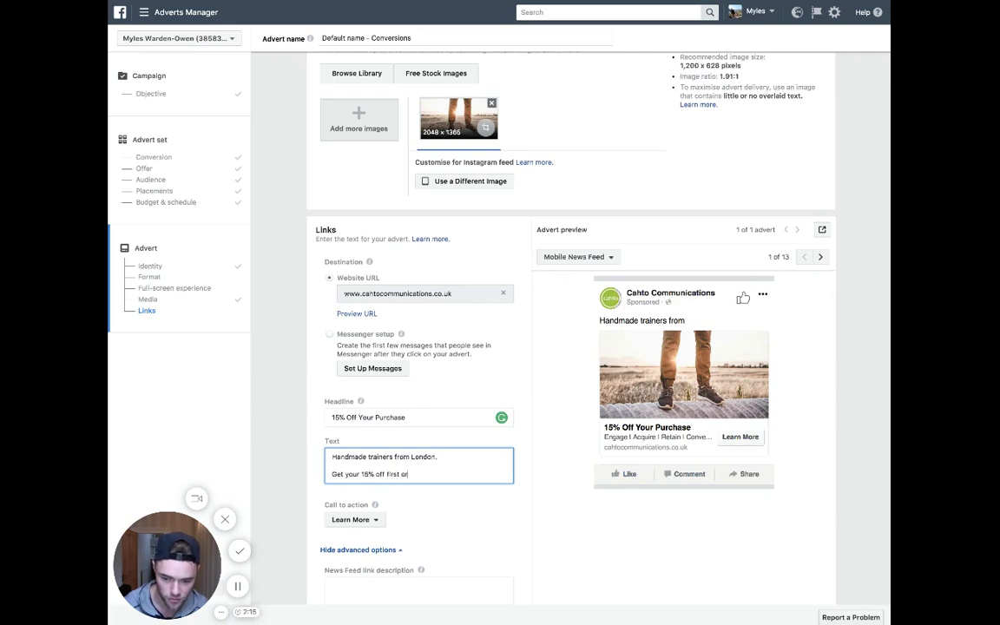
type("e today")
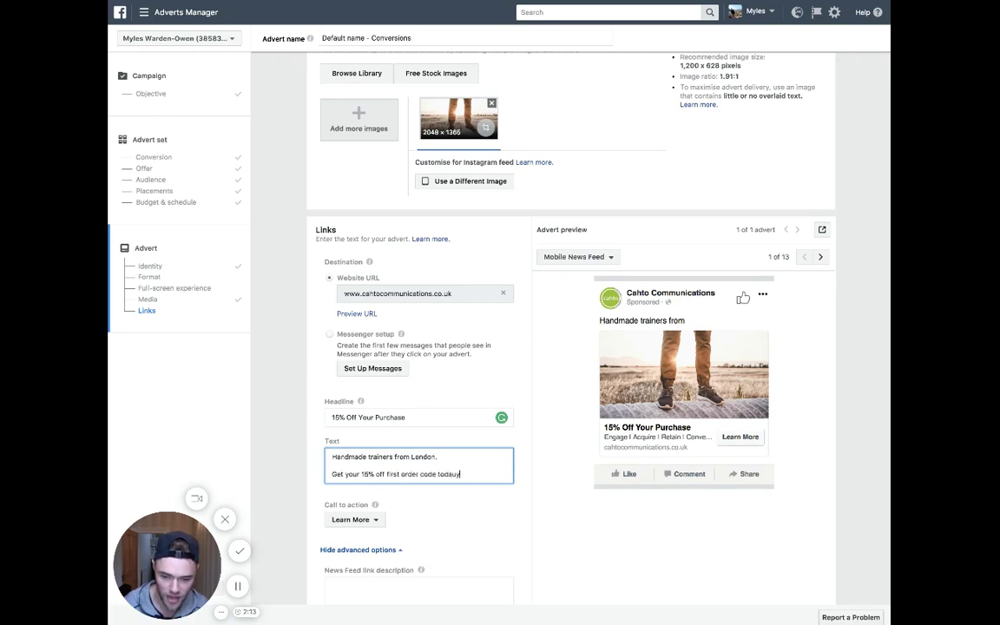
type(":")
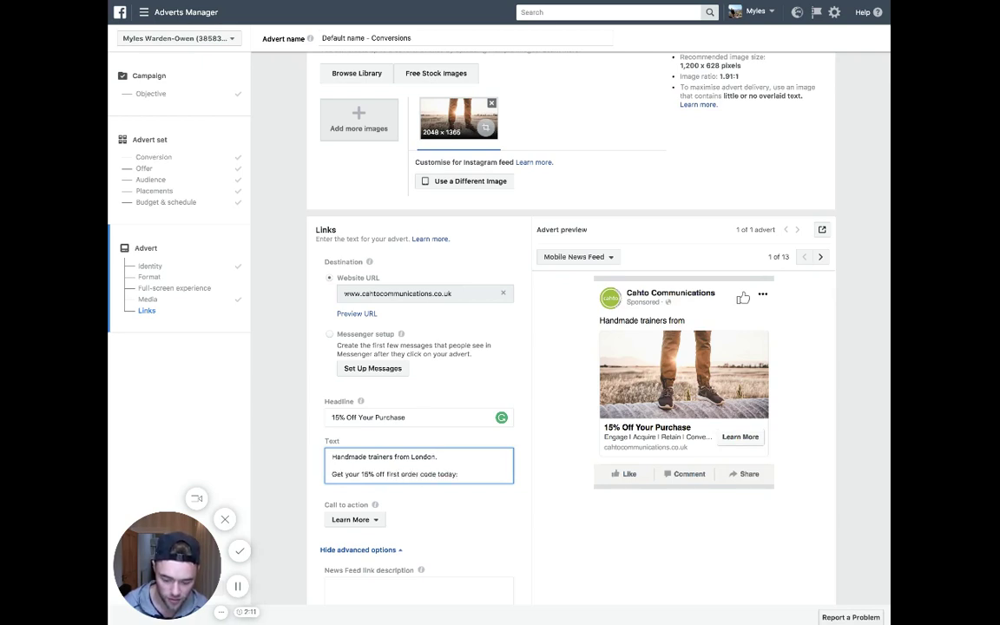
type(" FB15")
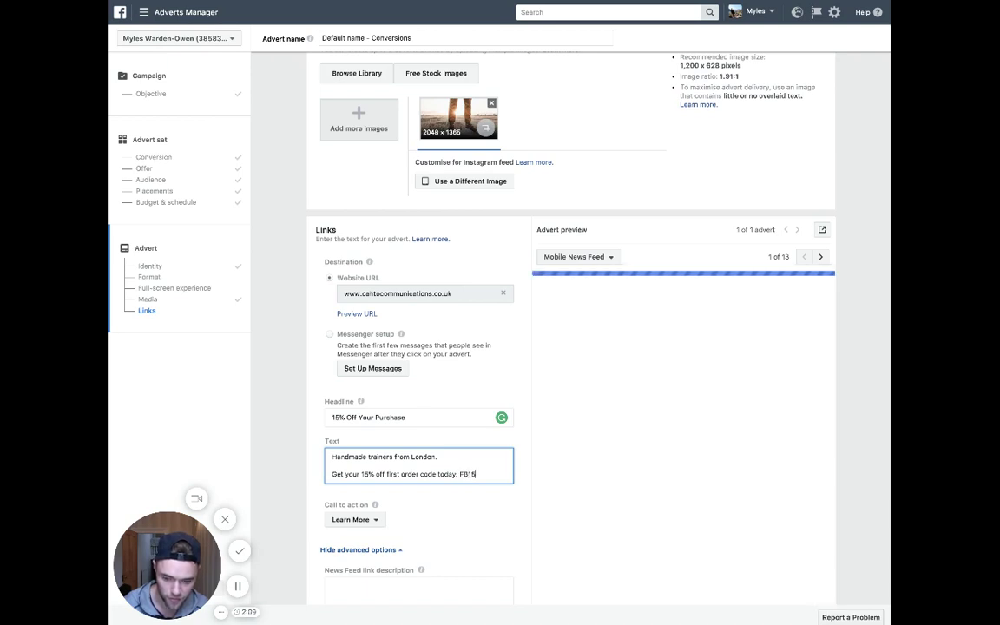
key("Return")
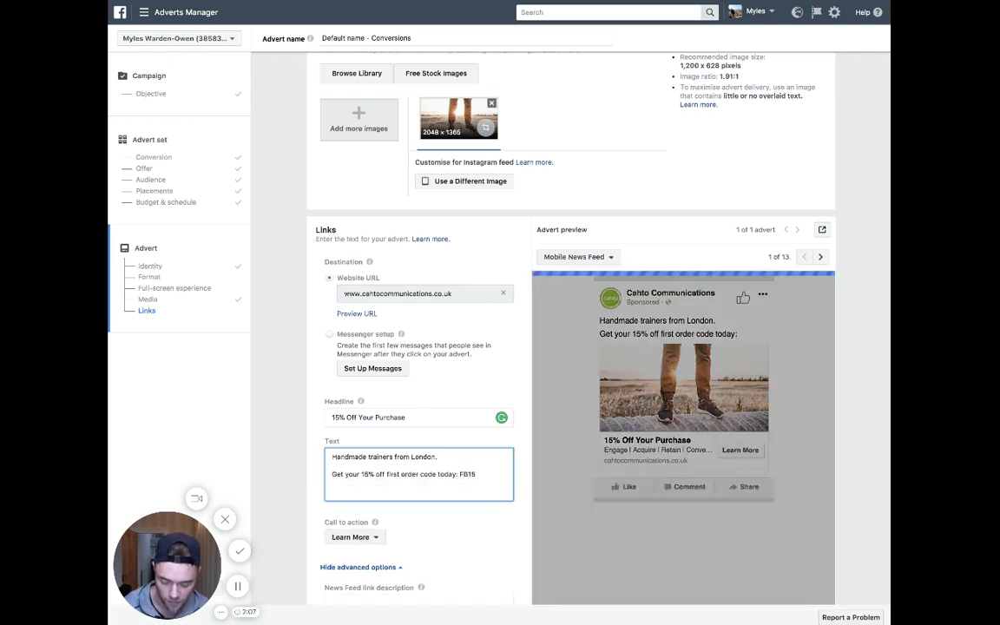
type("#cahto")
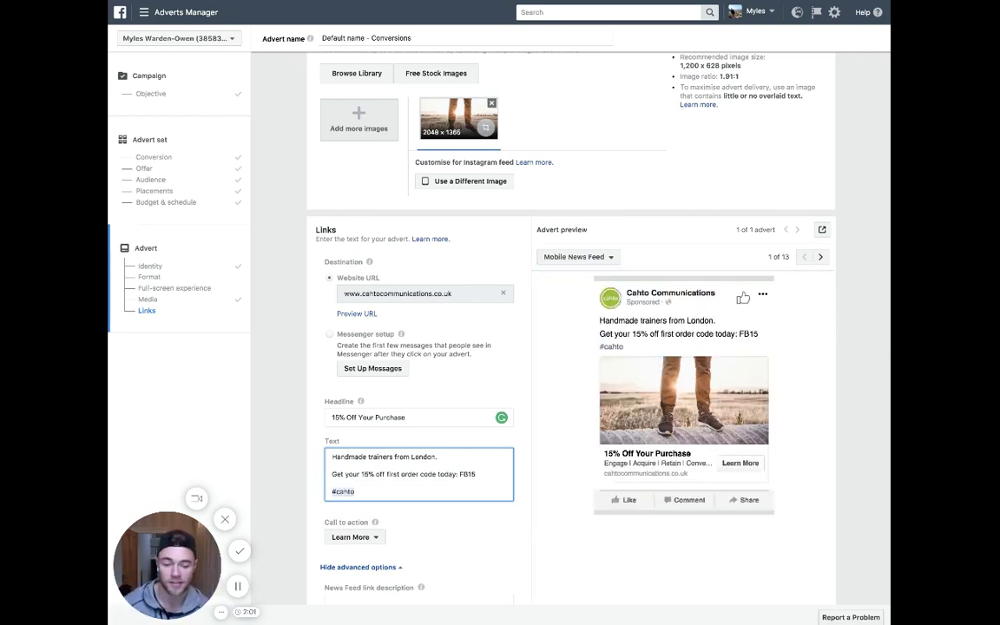
scroll(427, 358, "down", 1)
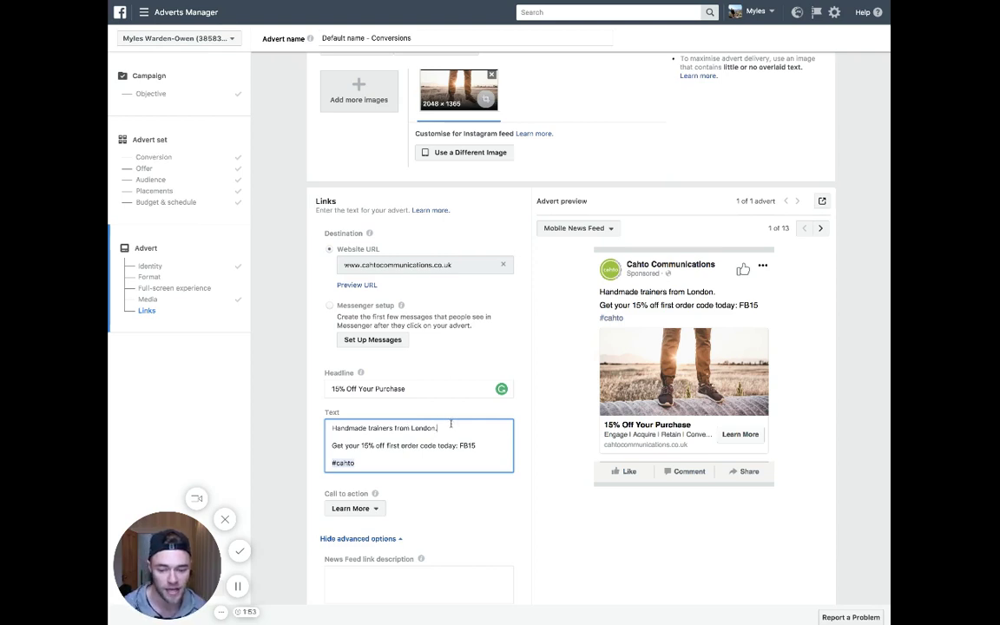
left_click_drag(451, 424, 476, 446)
triple_click(387, 428)
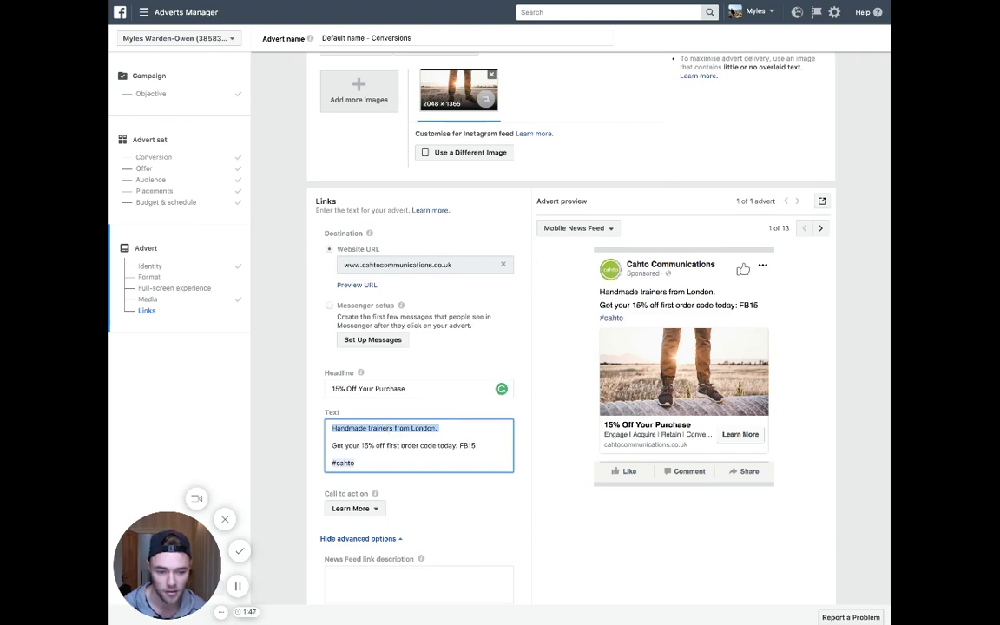
left_click(368, 428)
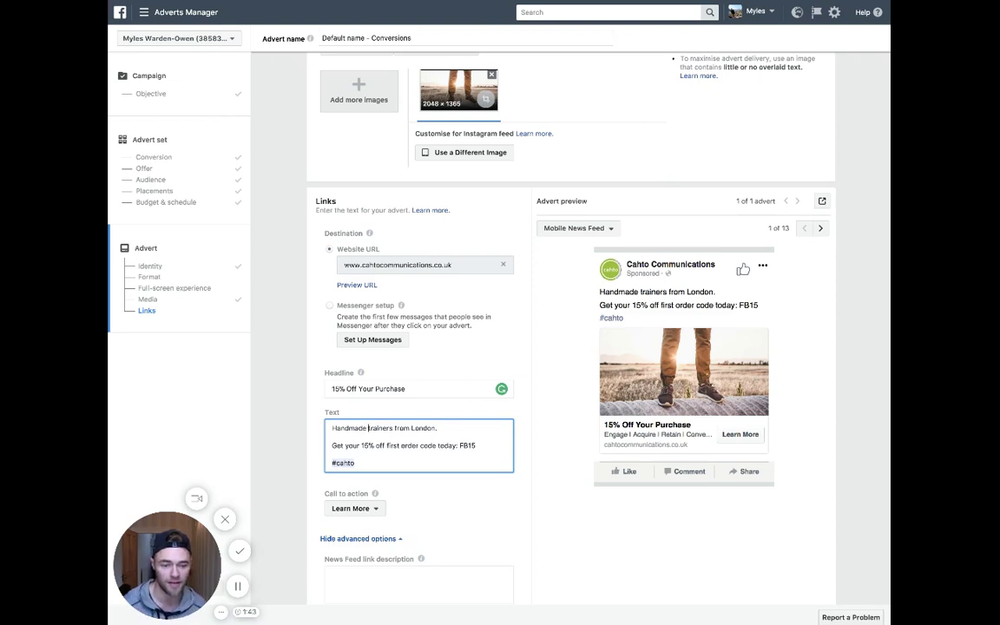
triple_click(369, 428)
left_click(368, 428)
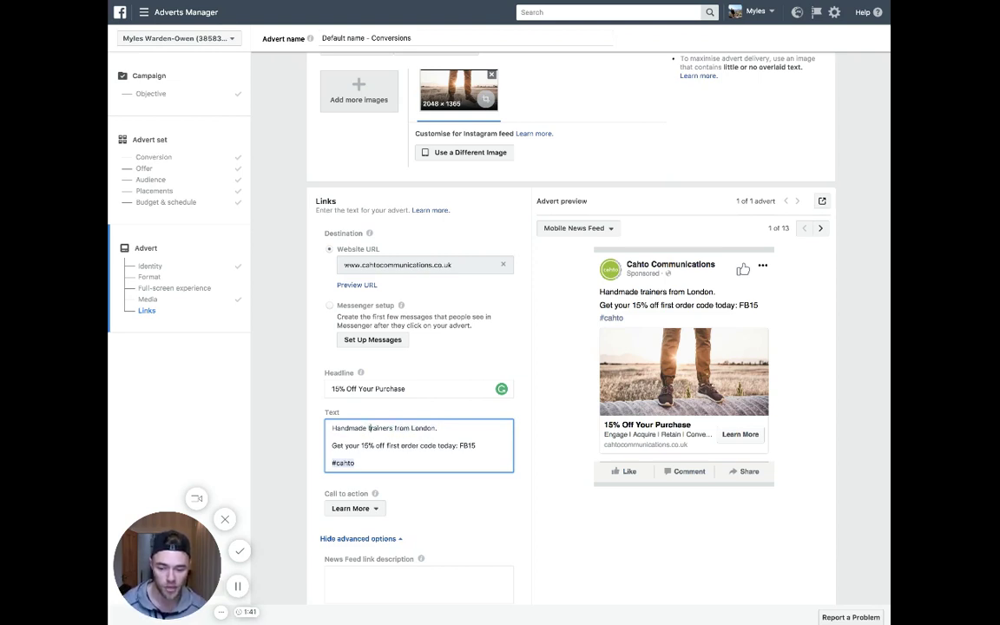
triple_click(410, 428)
left_click(410, 428)
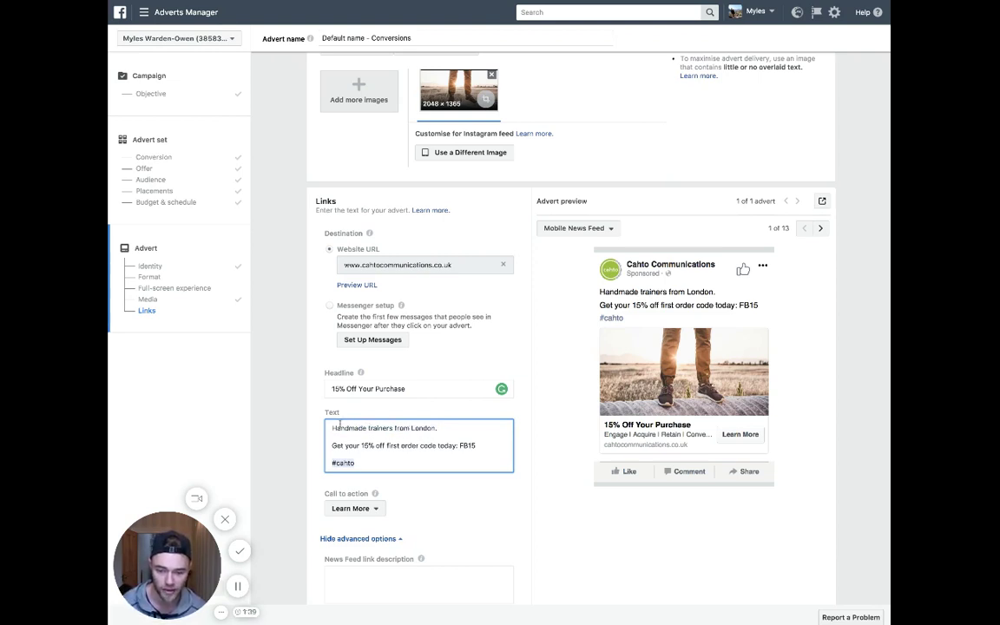
left_click_drag(334, 428, 445, 426)
left_click(449, 424)
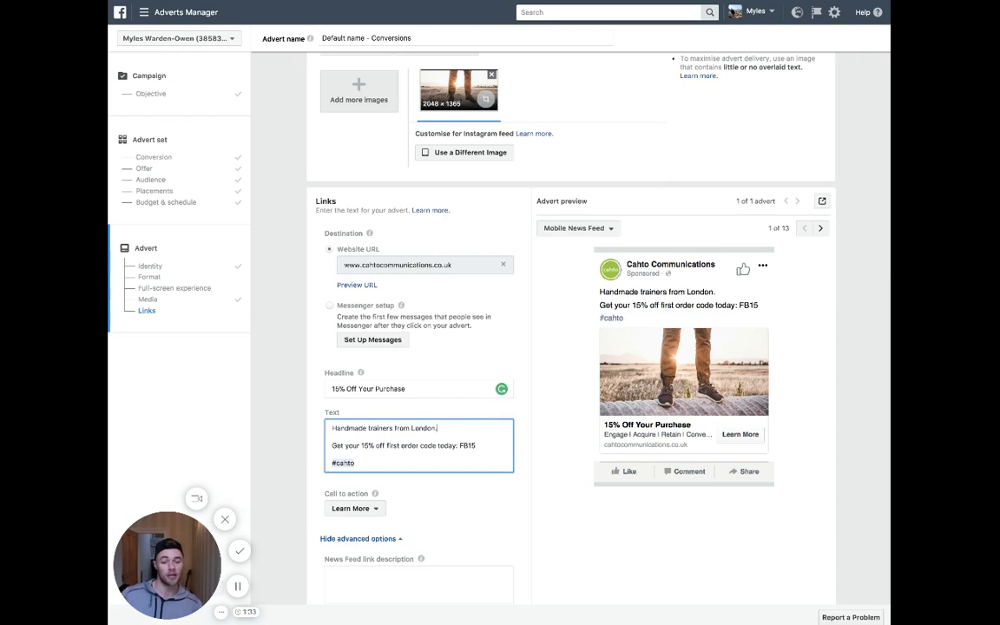
left_click_drag(438, 428, 356, 463)
left_click(369, 426)
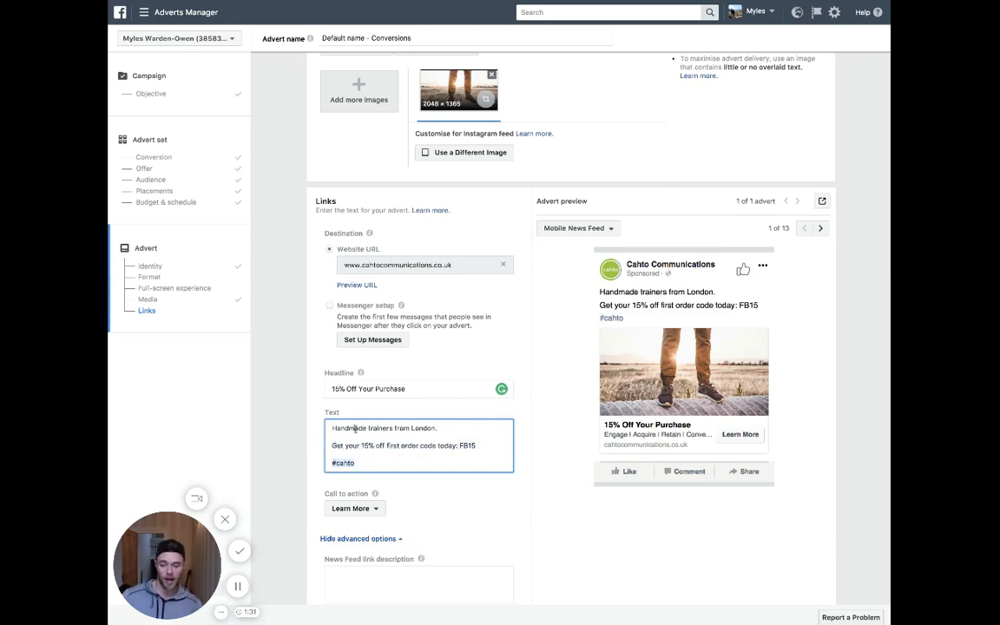
triple_click(369, 426)
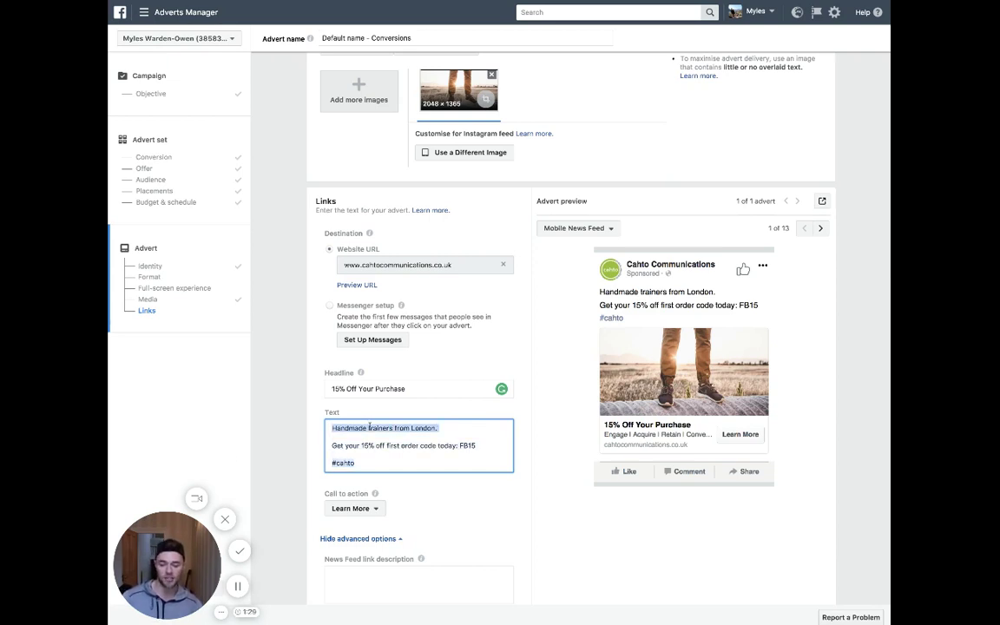
left_click(402, 454)
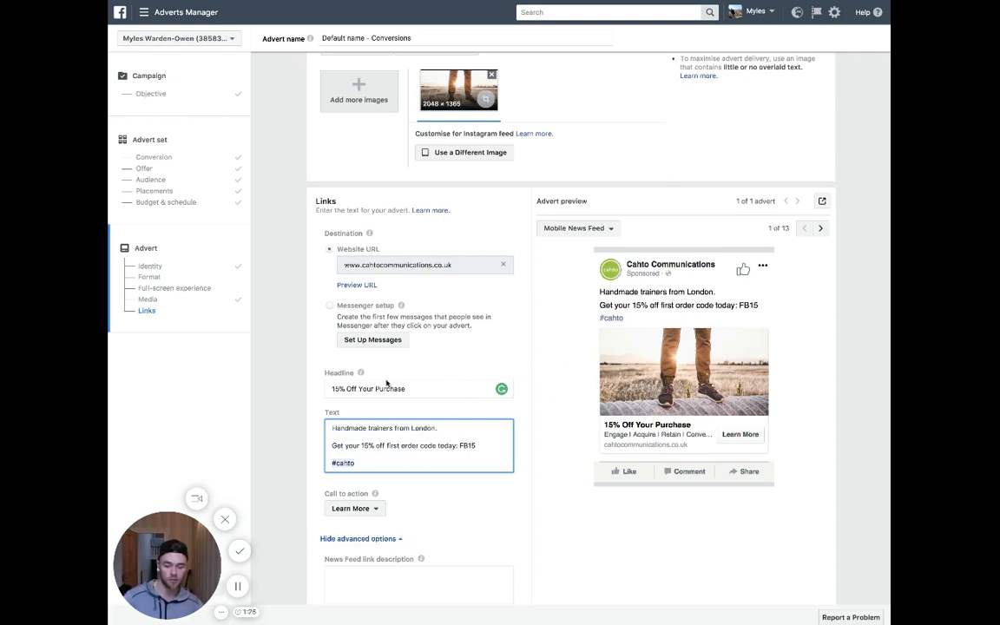
Change the advert's call to action to Shop Now.
scroll(432, 454, "down", 1)
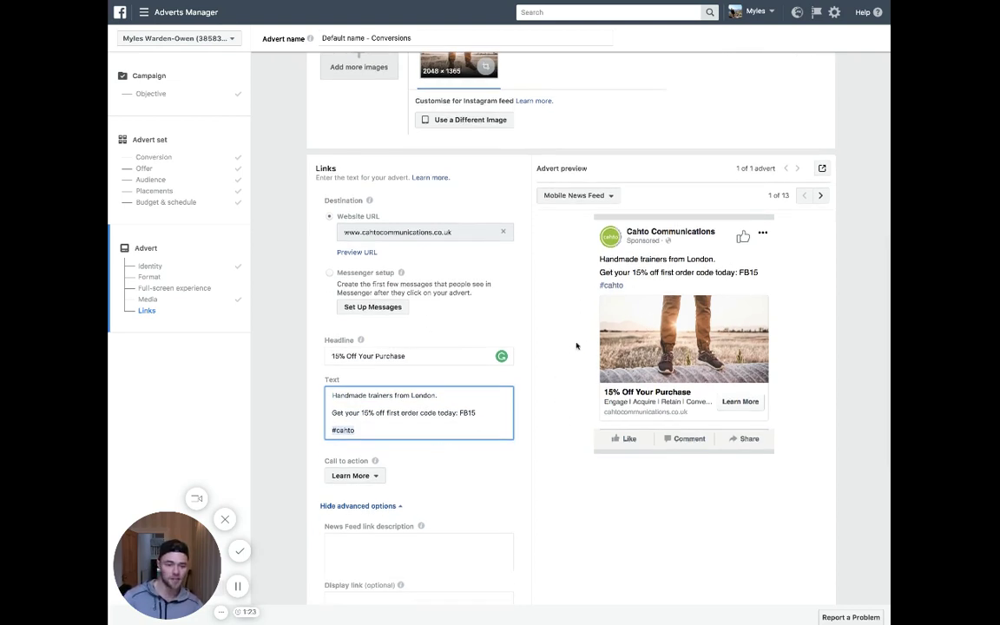
left_click(350, 476)
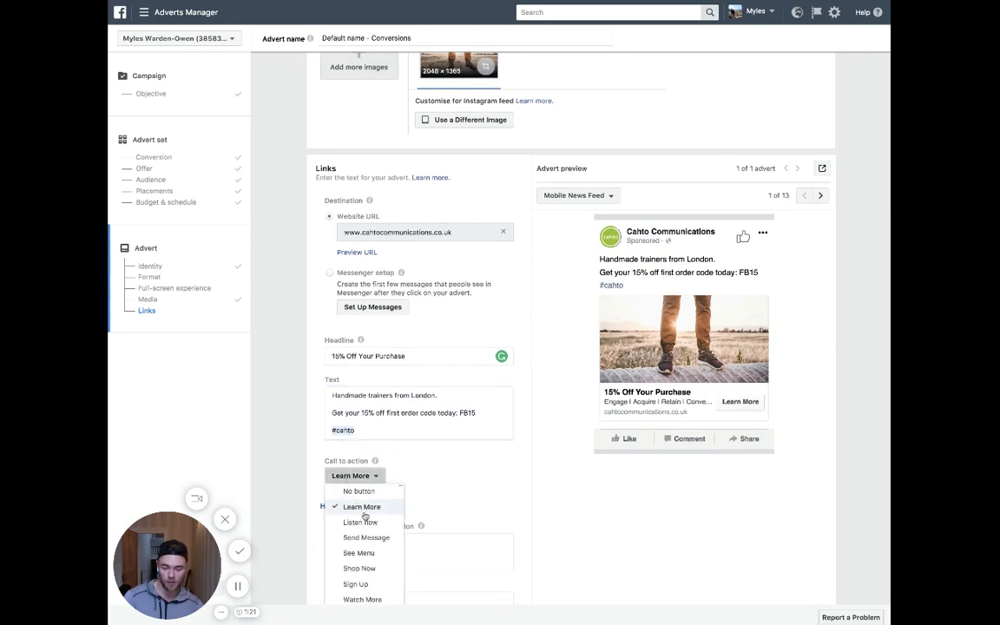
scroll(364, 517, "down", 1)
scroll(365, 556, "down", 1)
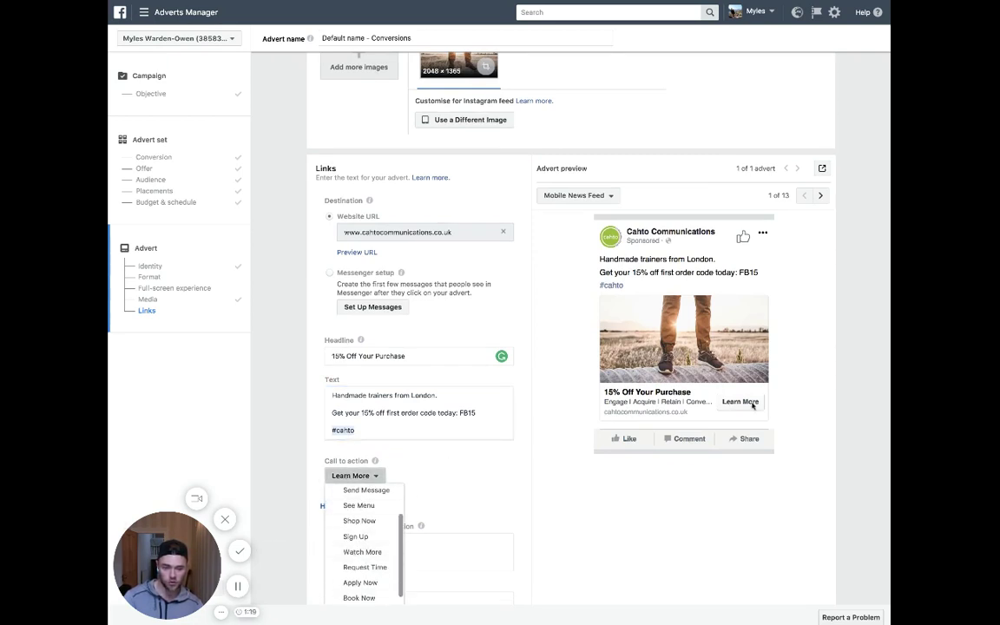
scroll(373, 547, "down", 2)
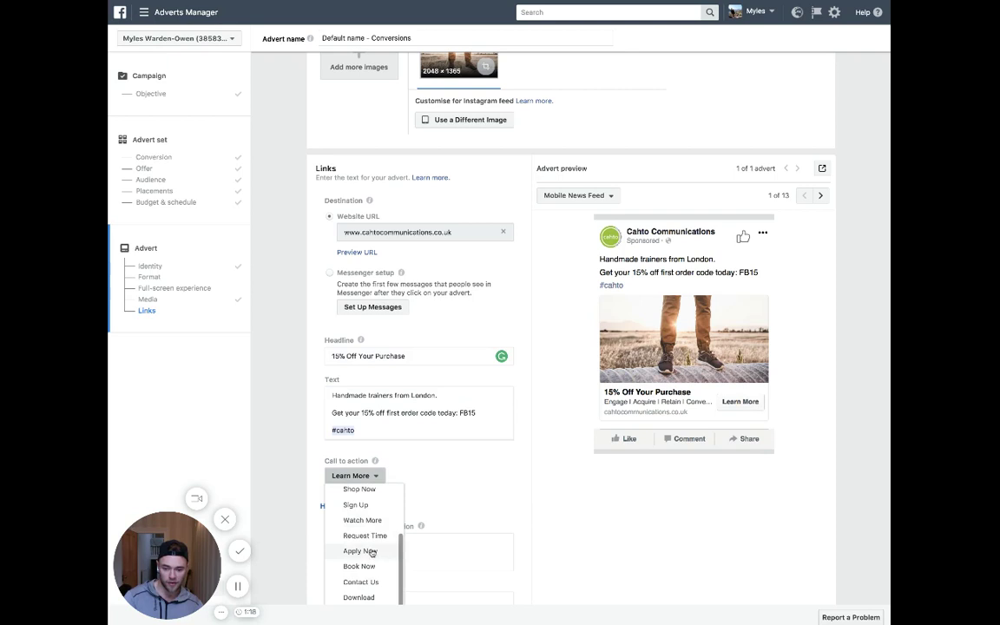
left_click(358, 490)
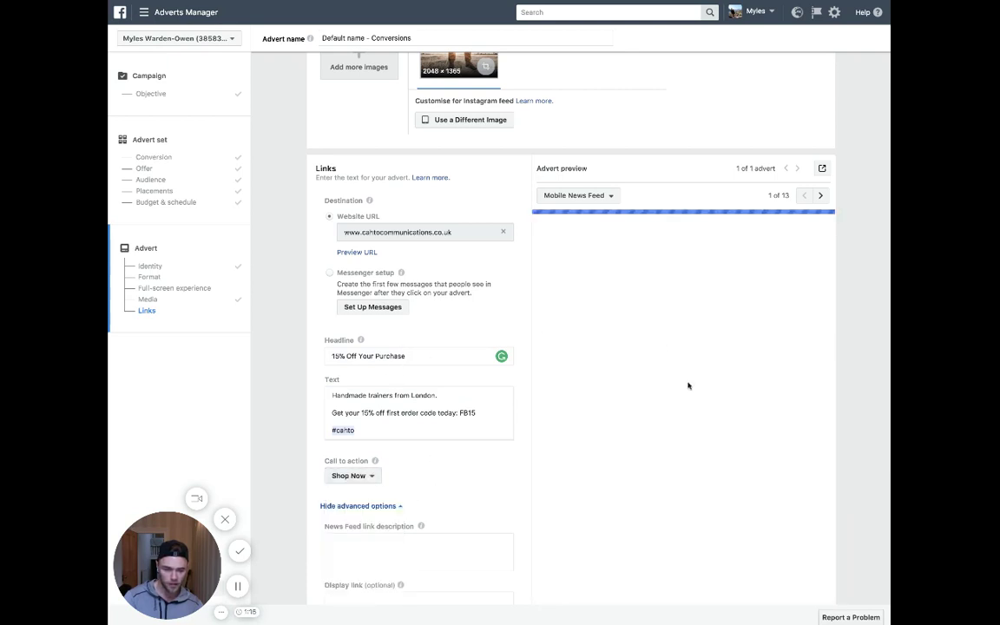
Enter "Cahto Trainers" as the advert's News Feed link description.
scroll(347, 434, "down", 2)
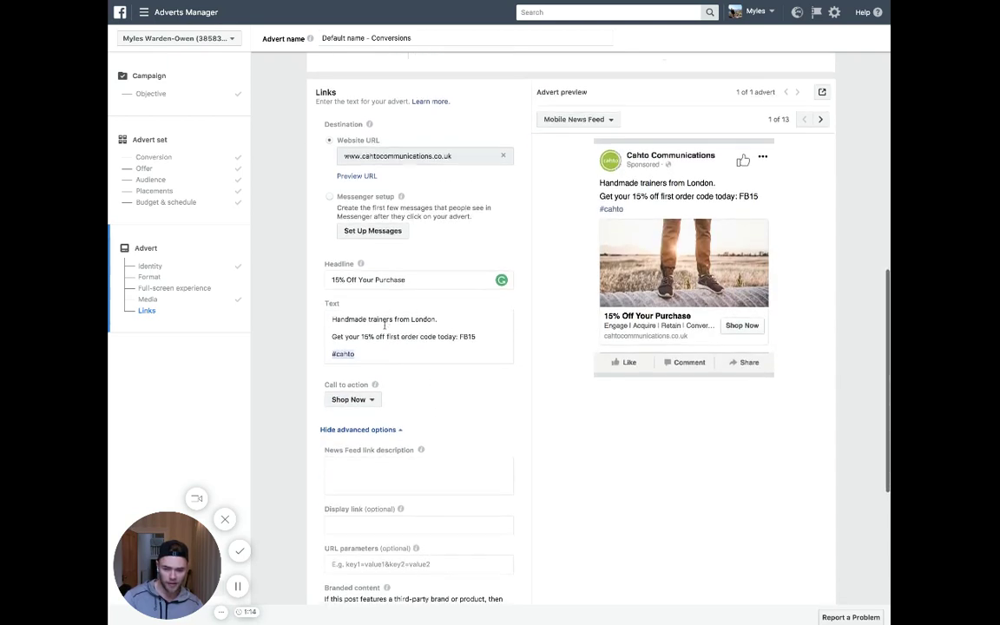
left_click(341, 488)
type("Cahto ")
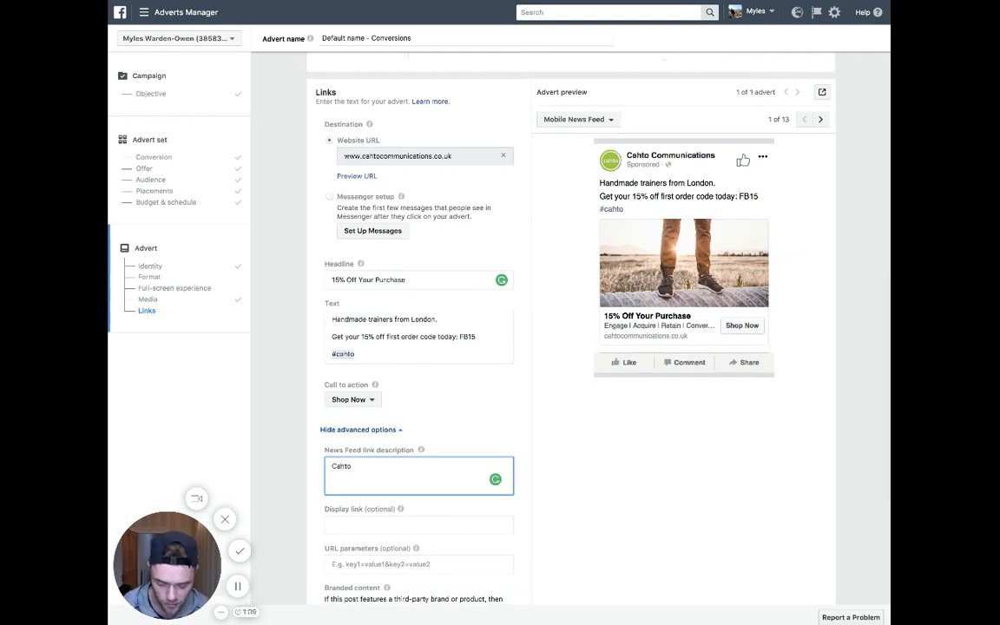
type("Trainers")
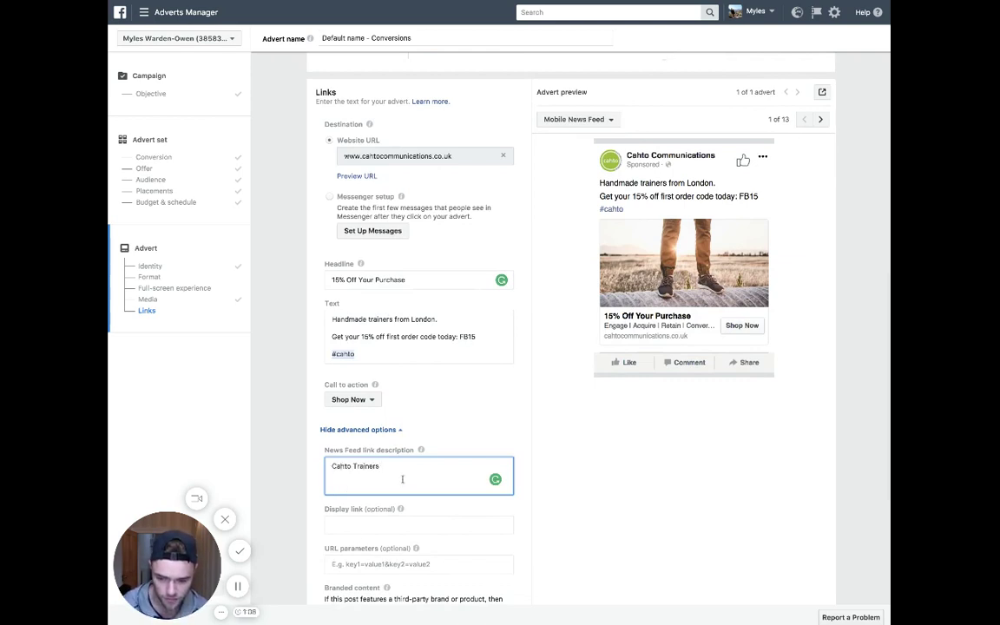
left_click(497, 415)
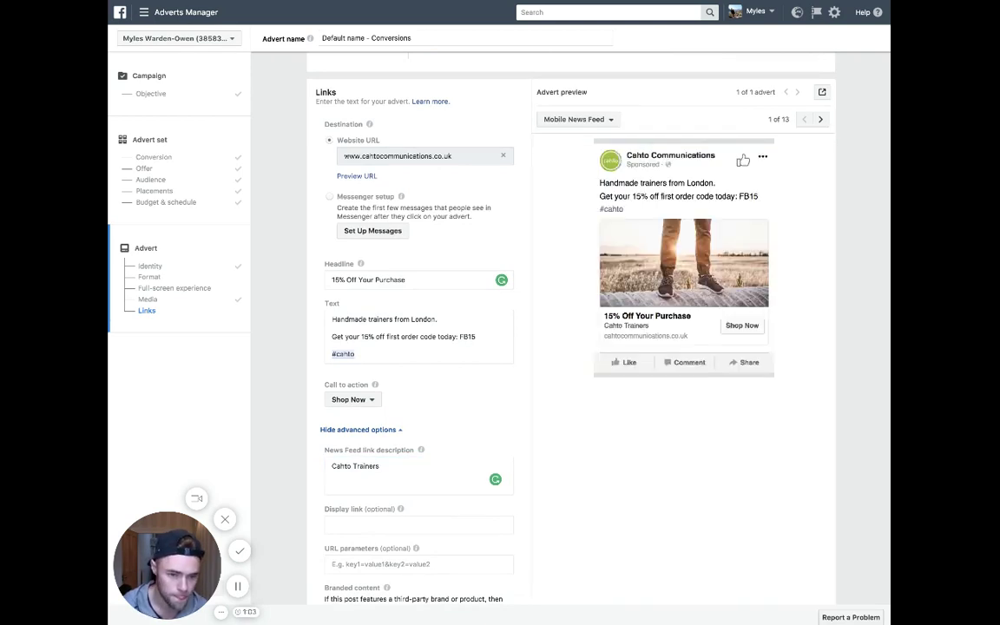
Review the advert preview, its on-device preview options, and the remaining link, branded content and tracking settings.
scroll(556, 287, "down", 2)
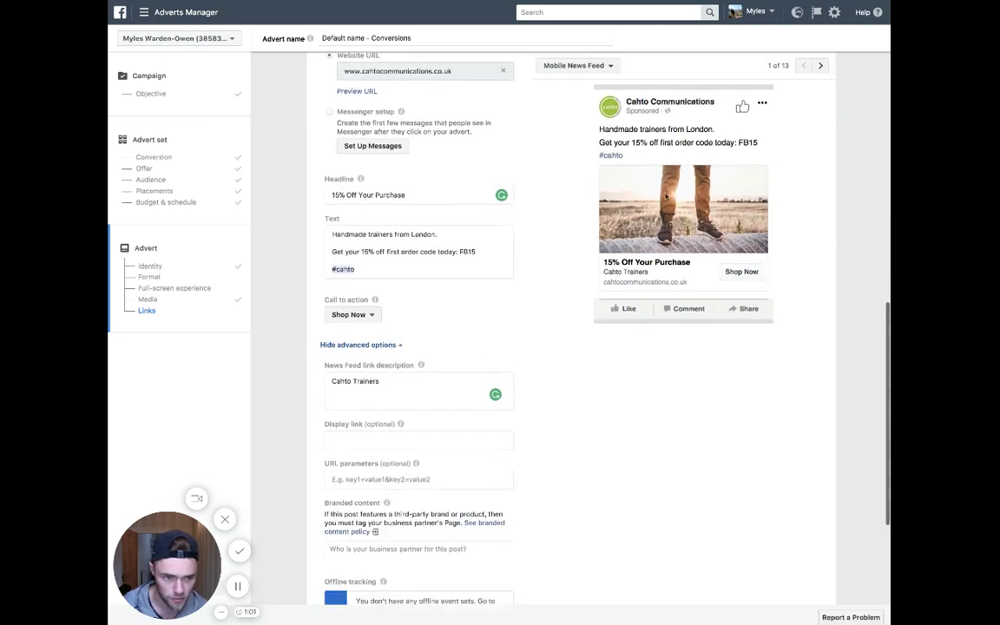
scroll(666, 196, "up", 1)
left_click(822, 60)
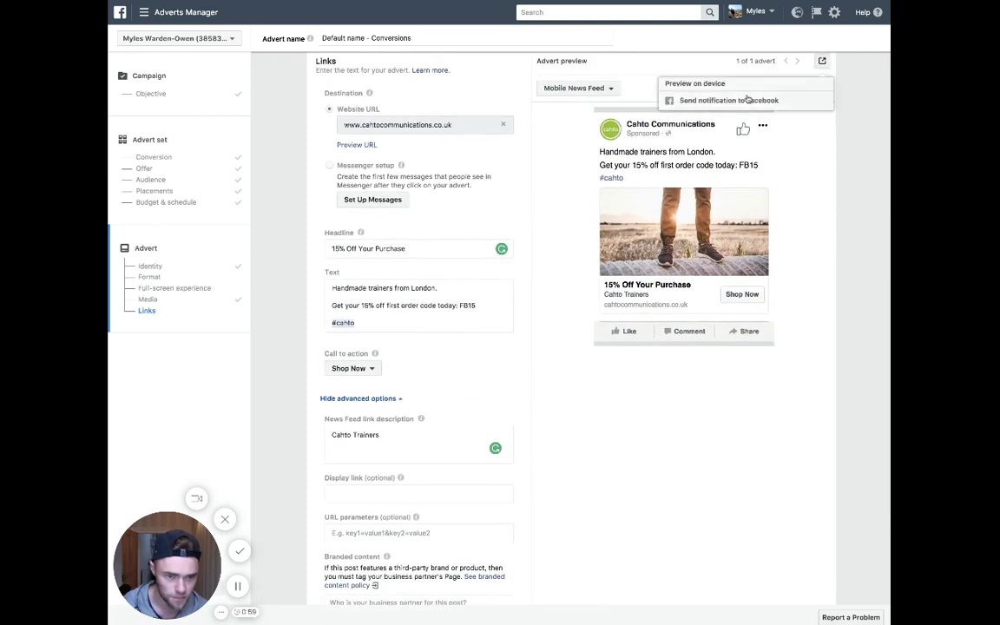
left_click(532, 330)
scroll(555, 297, "up", 1)
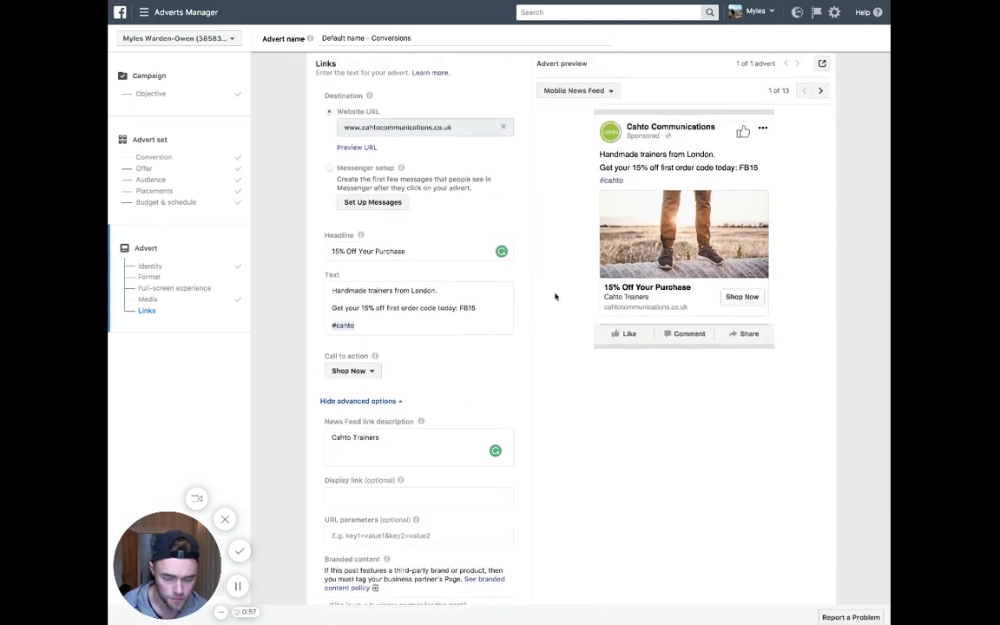
scroll(434, 400, "down", 2)
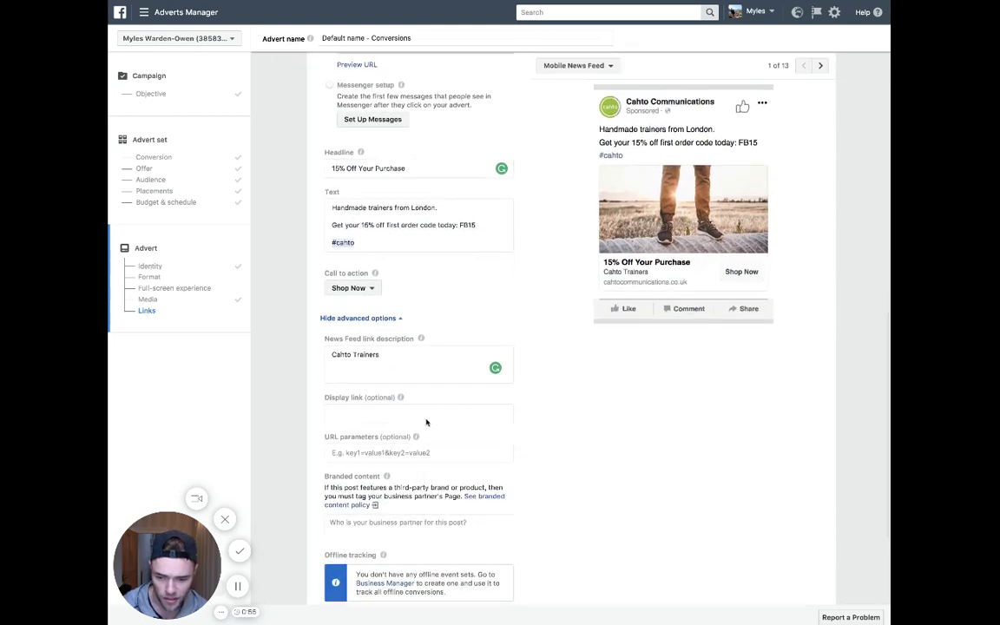
scroll(428, 434, "down", 3)
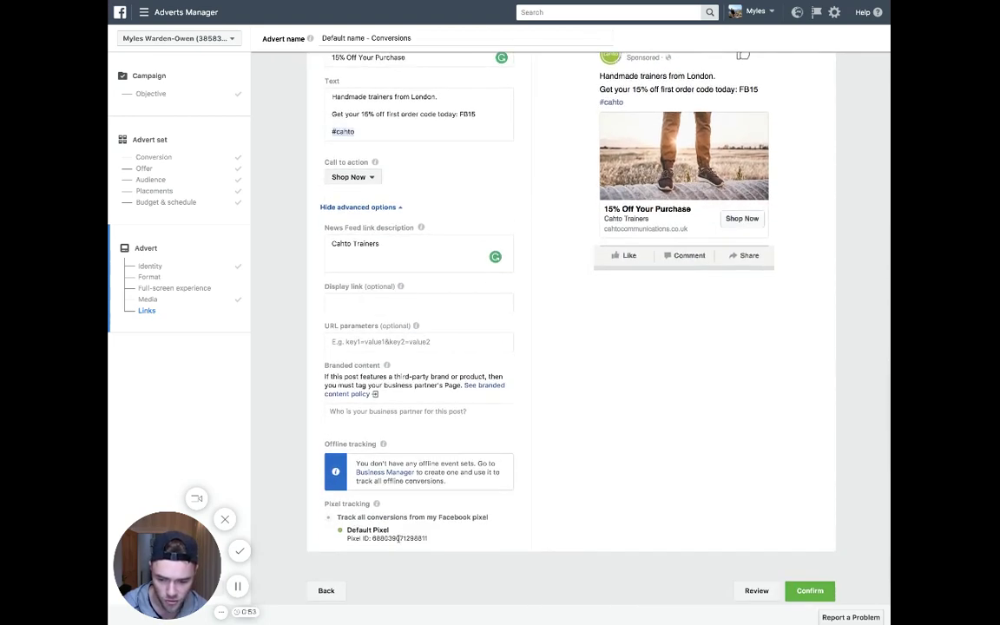
scroll(361, 442, "up", 5)
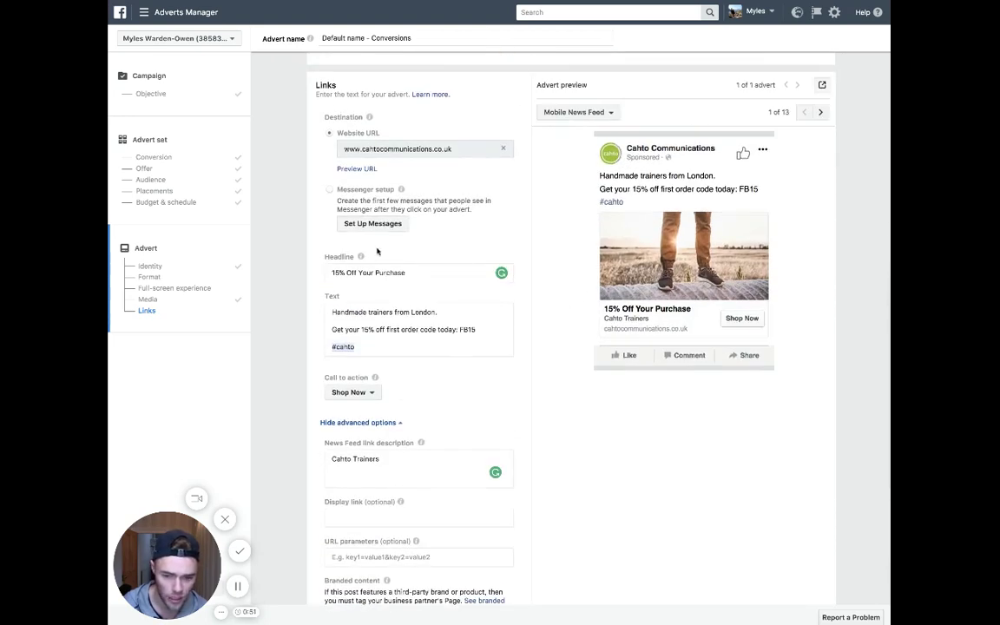
scroll(377, 250, "up", 1)
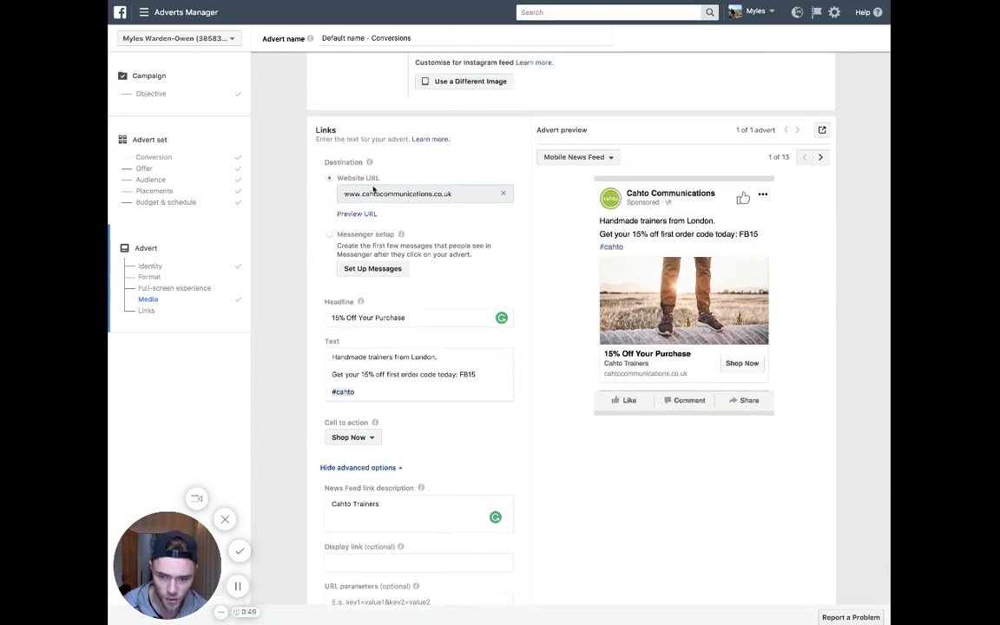
Insert a pencil emoji after "Handmade trainers from London." in the advert's body text.
left_click(385, 359)
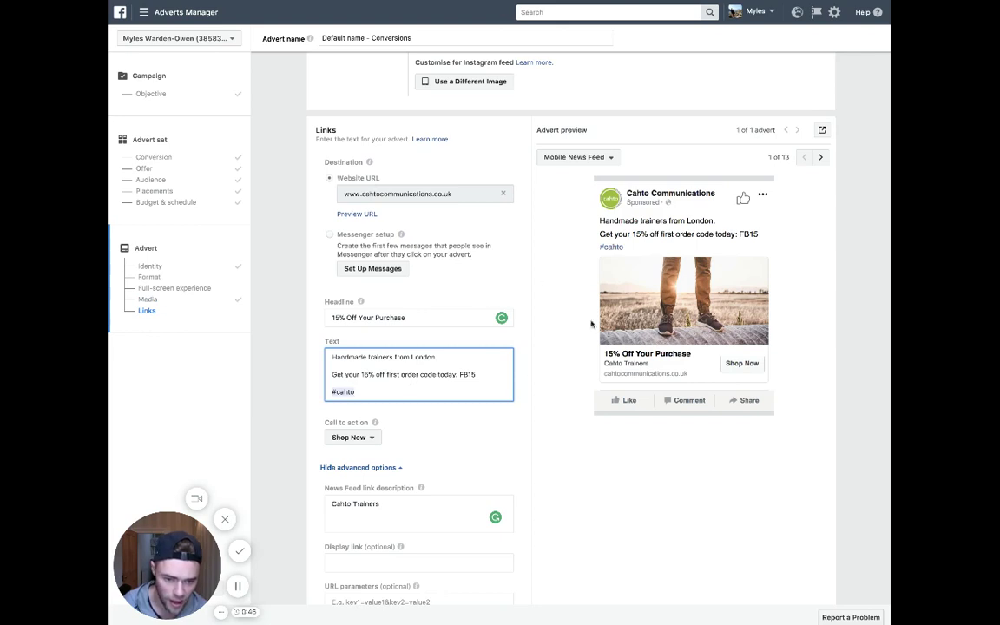
left_click(462, 357)
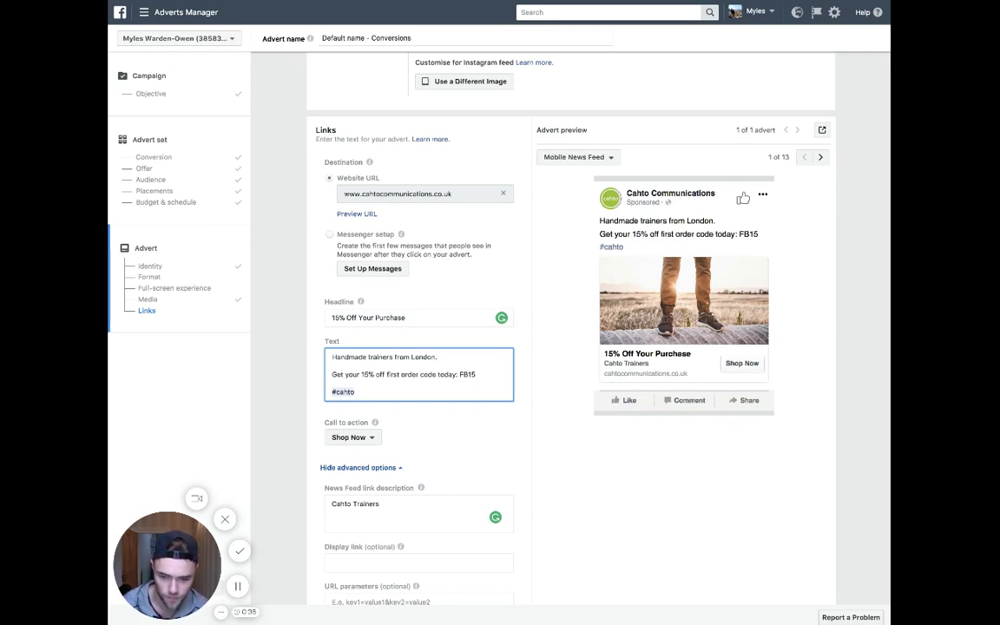
type("✏")
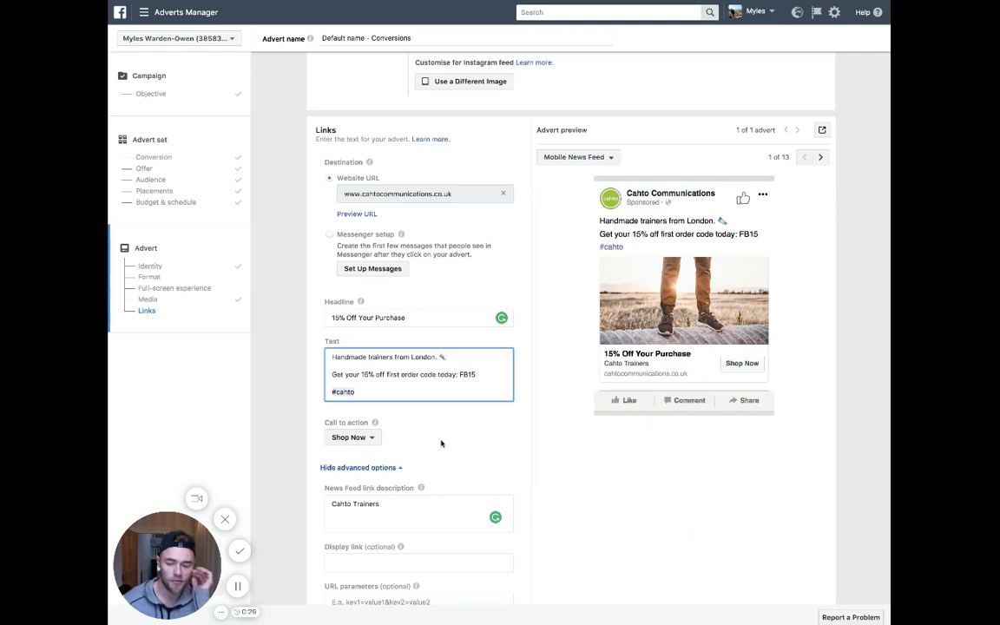
Check the completed advert form from its link details down to the tracking settings and the final review and confirmation options.
scroll(686, 452, "down", 8)
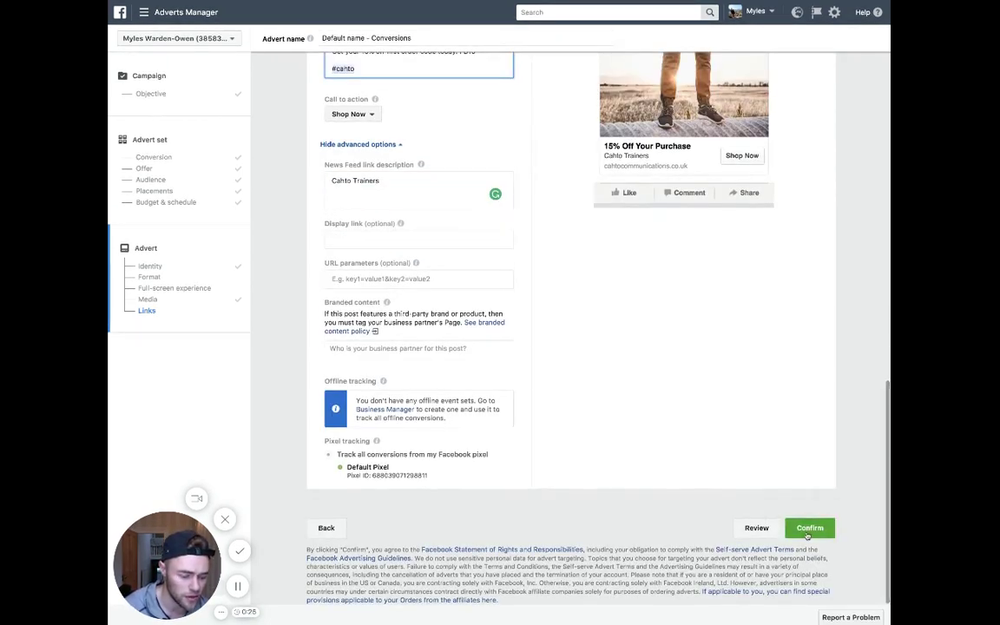
scroll(760, 382, "up", 3)
scroll(761, 382, "up", 3)
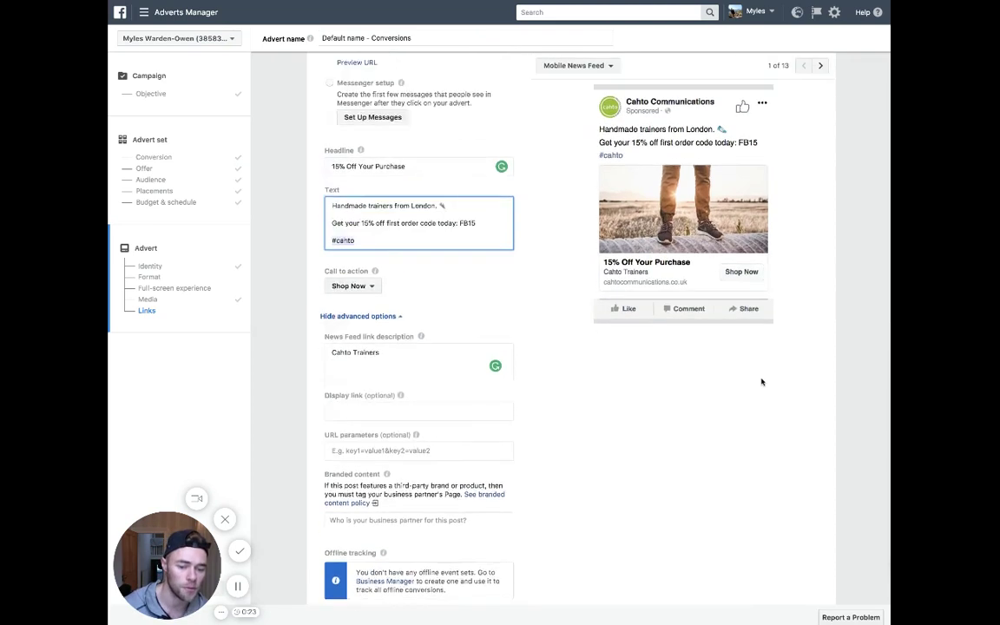
scroll(568, 363, "up", 2)
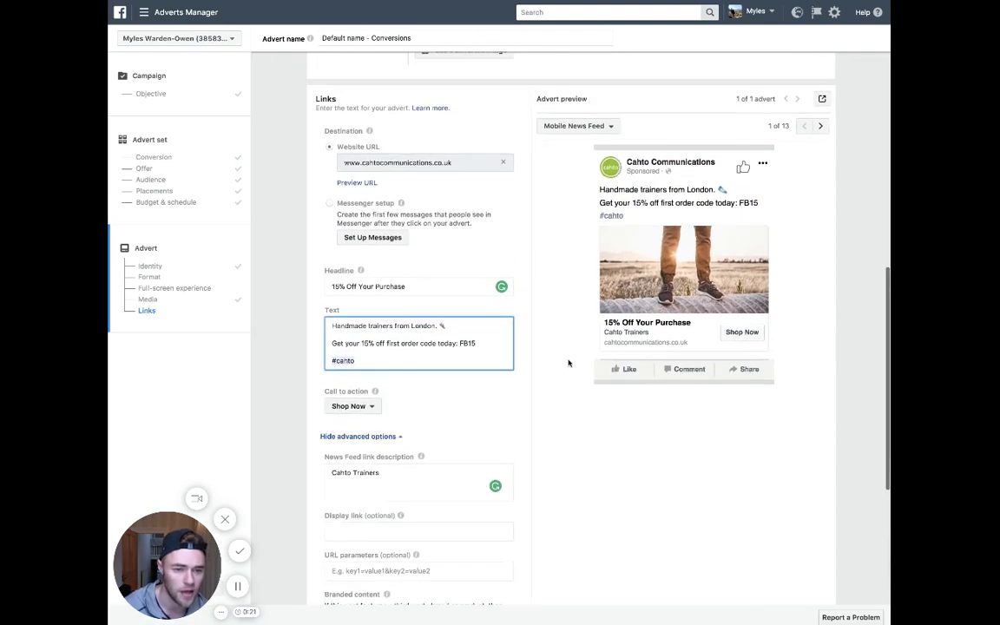
scroll(827, 203, "up", 1)
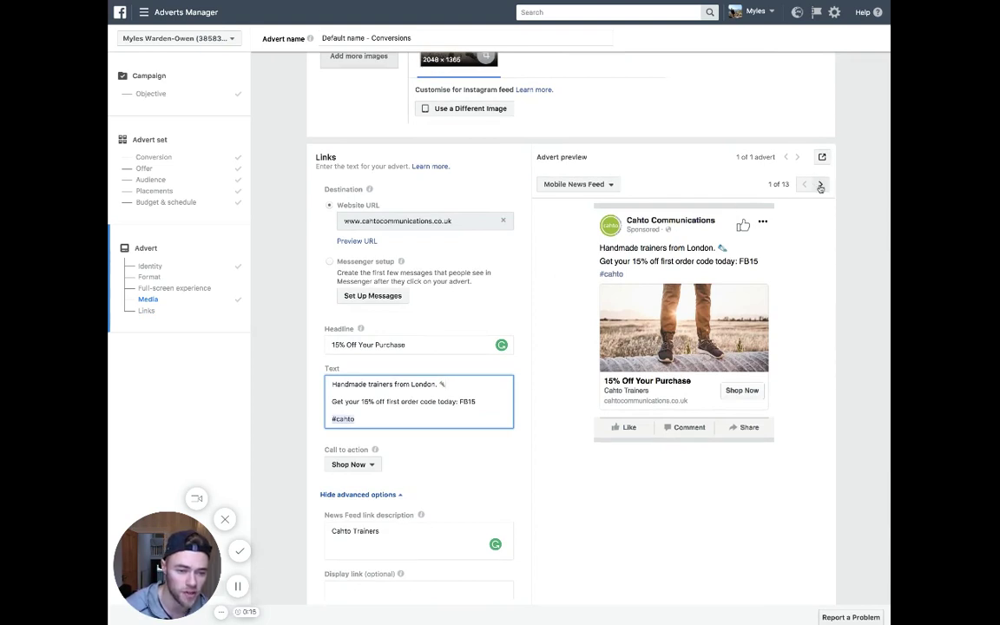
Examine the advert previews for successive placements, from Mobile News Feed through Instant Articles, Instagram feed and Audience Network banner to Audience Network Interstitial.
left_click(820, 185)
left_click(820, 185)
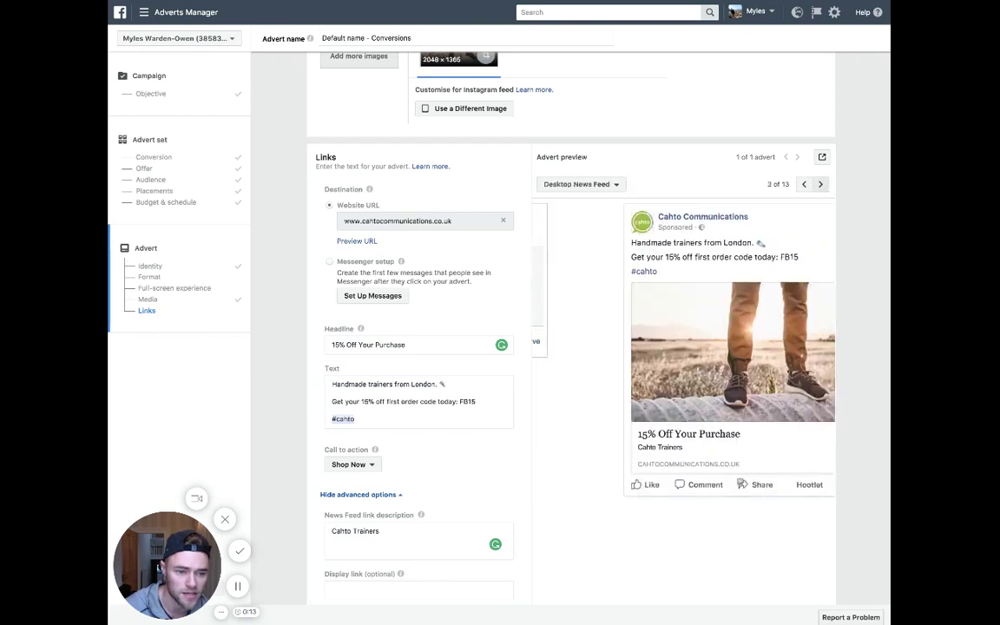
left_click(821, 185)
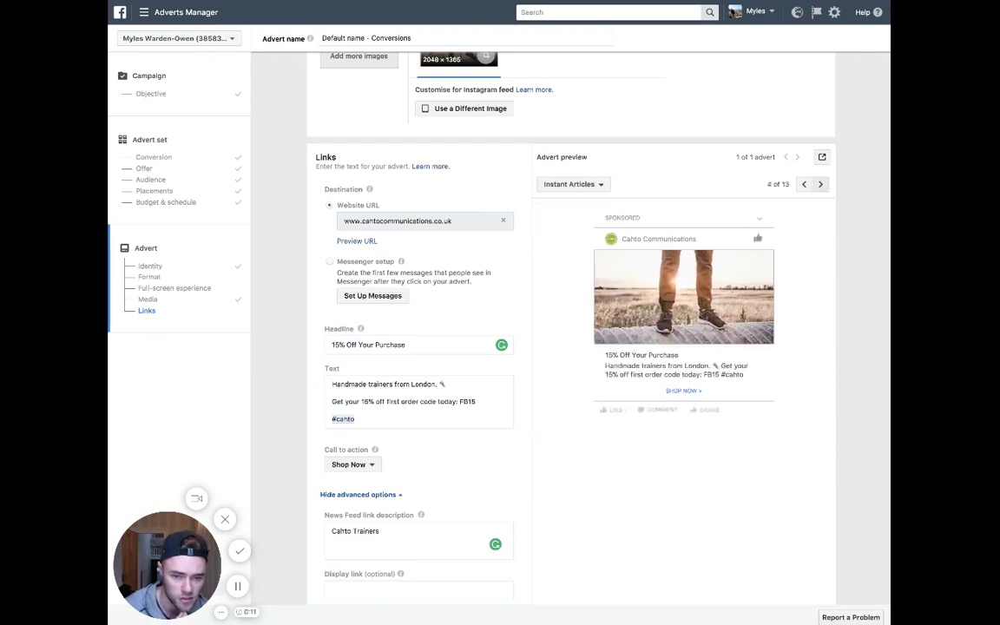
left_click(821, 184)
left_click(820, 184)
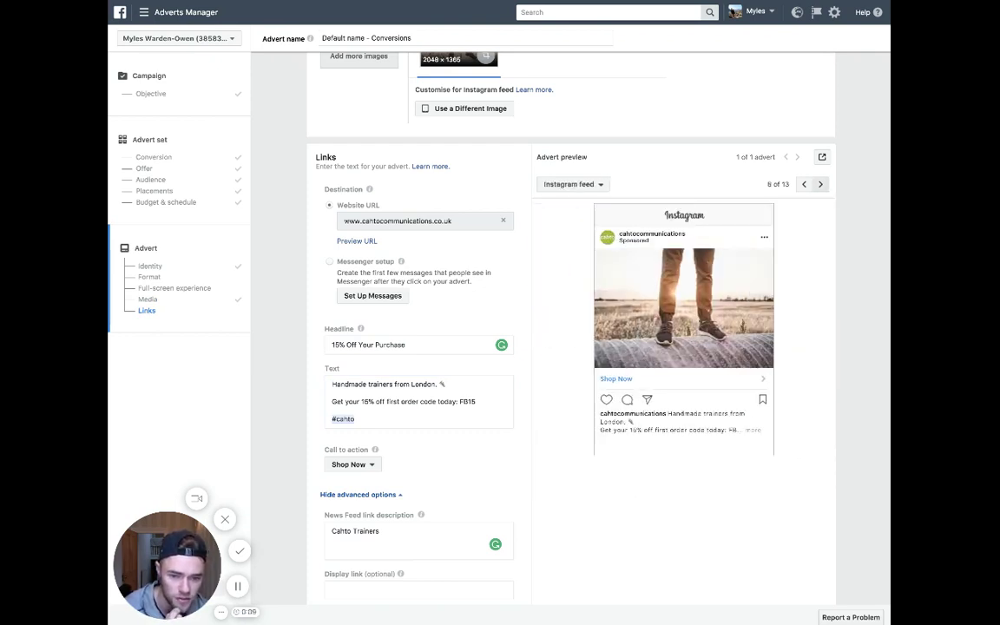
left_click(821, 184)
left_click(821, 184)
left_click(820, 184)
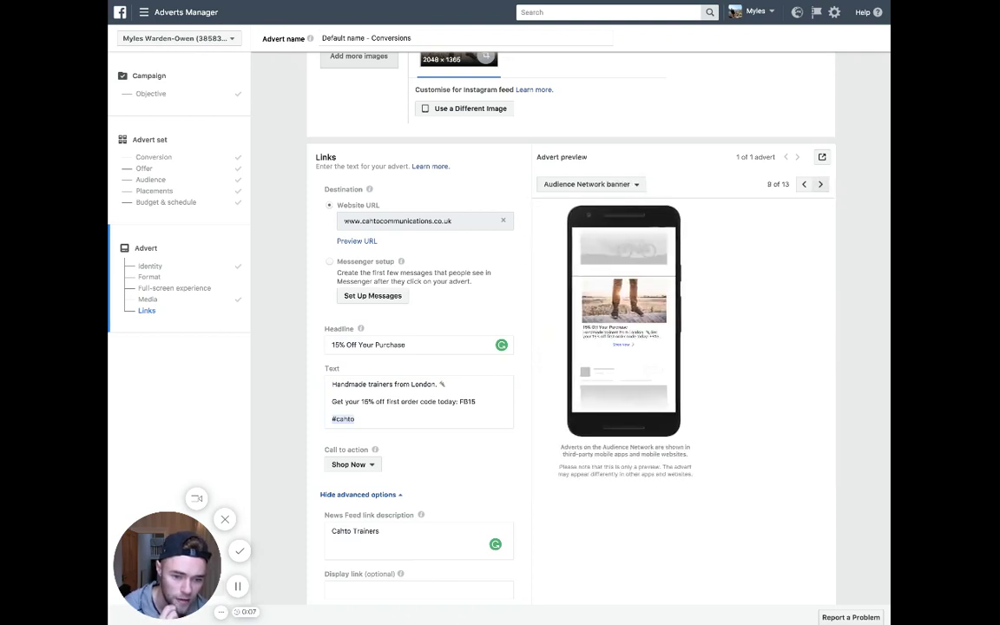
left_click(820, 184)
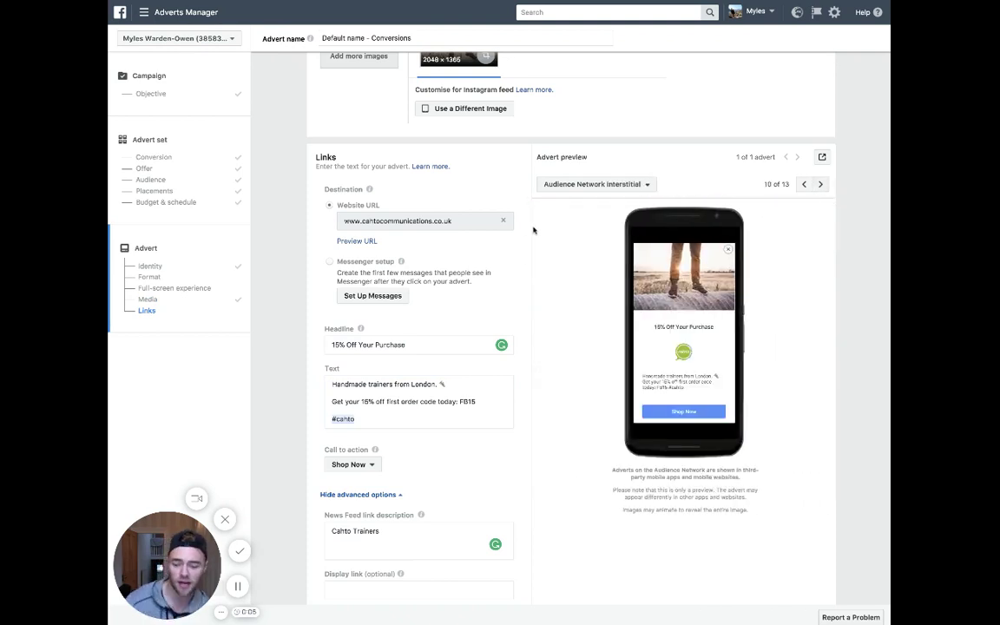